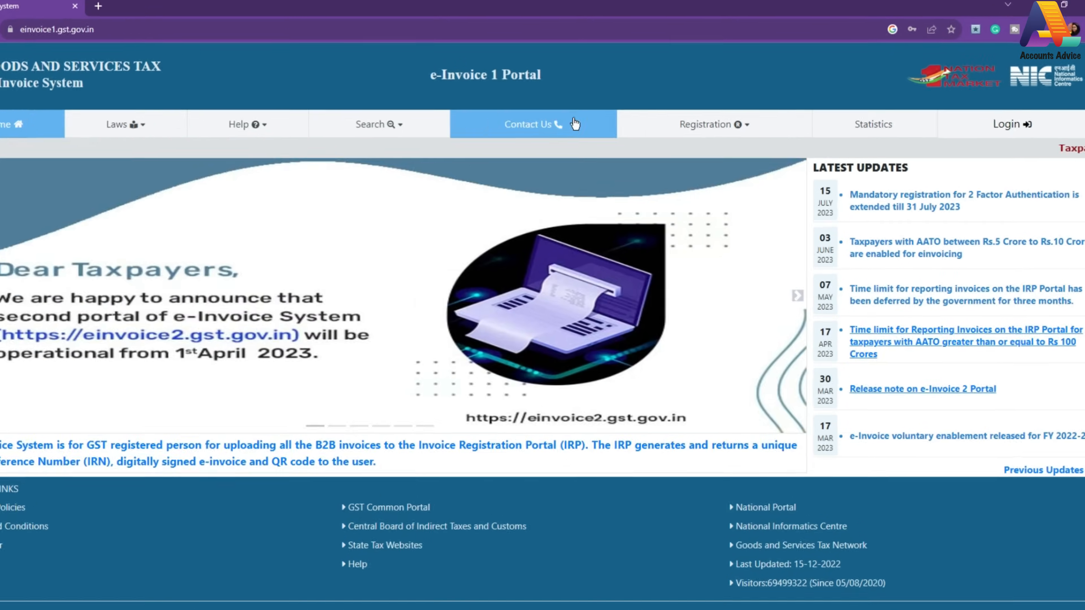
Log in to the e-Invoice 1 portal with the saved account credentials and the captcha
click(726, 125)
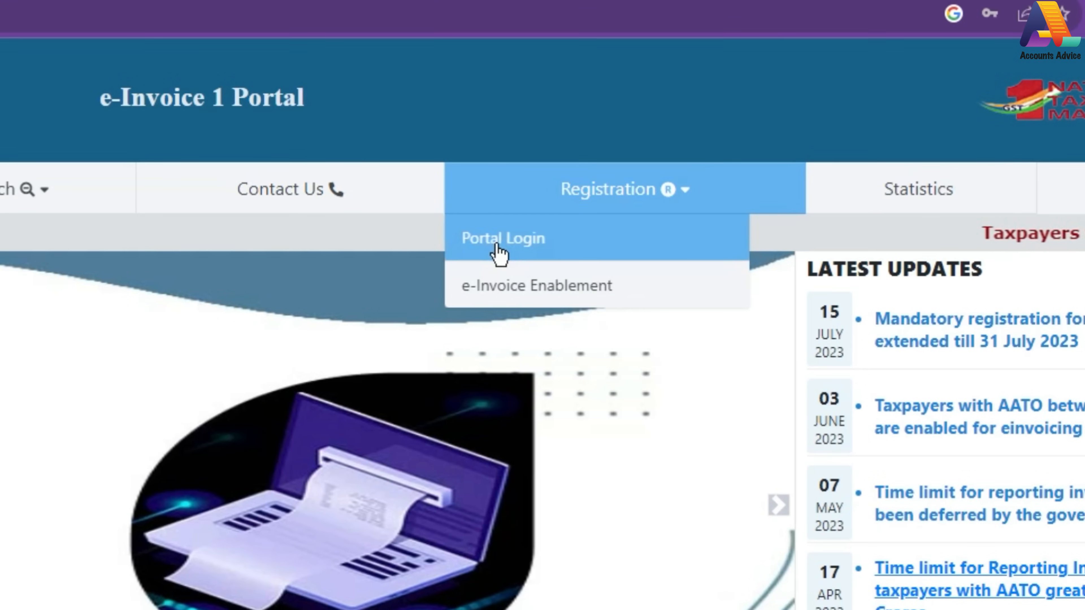
click(505, 247)
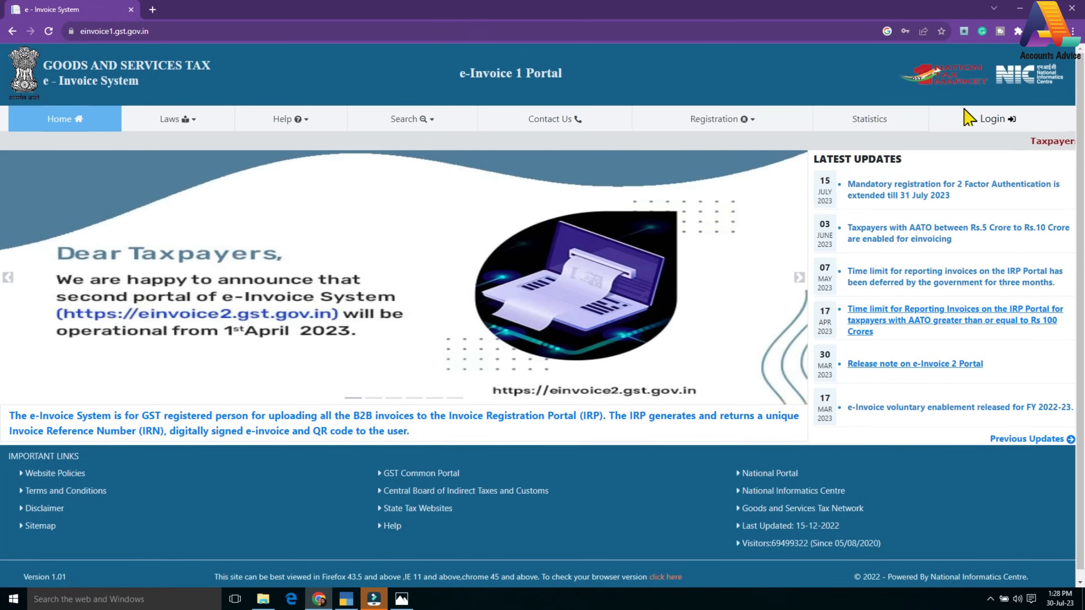
click(991, 124)
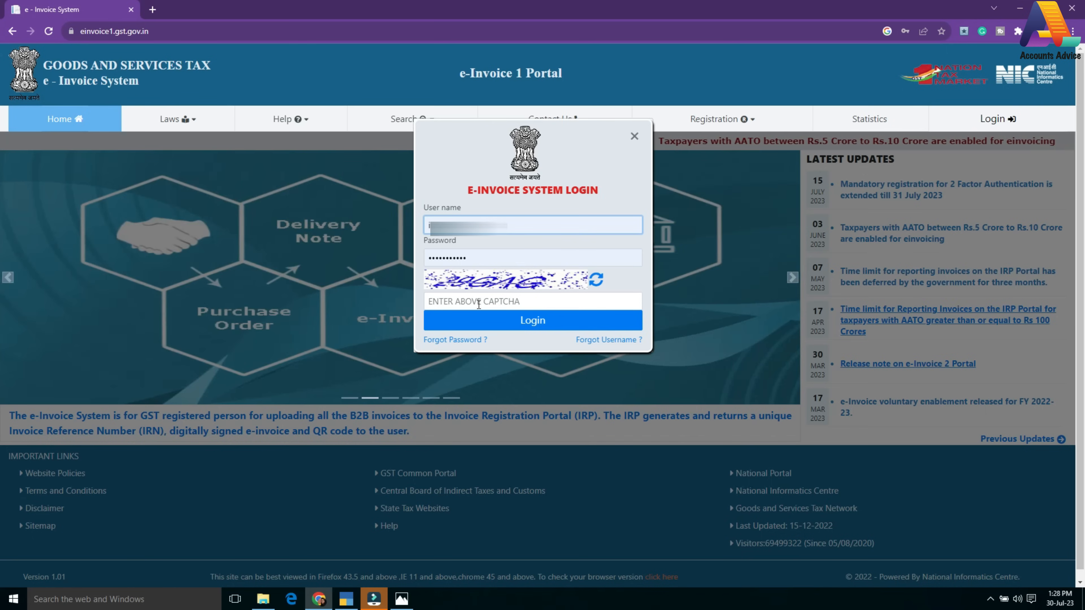
click(512, 321)
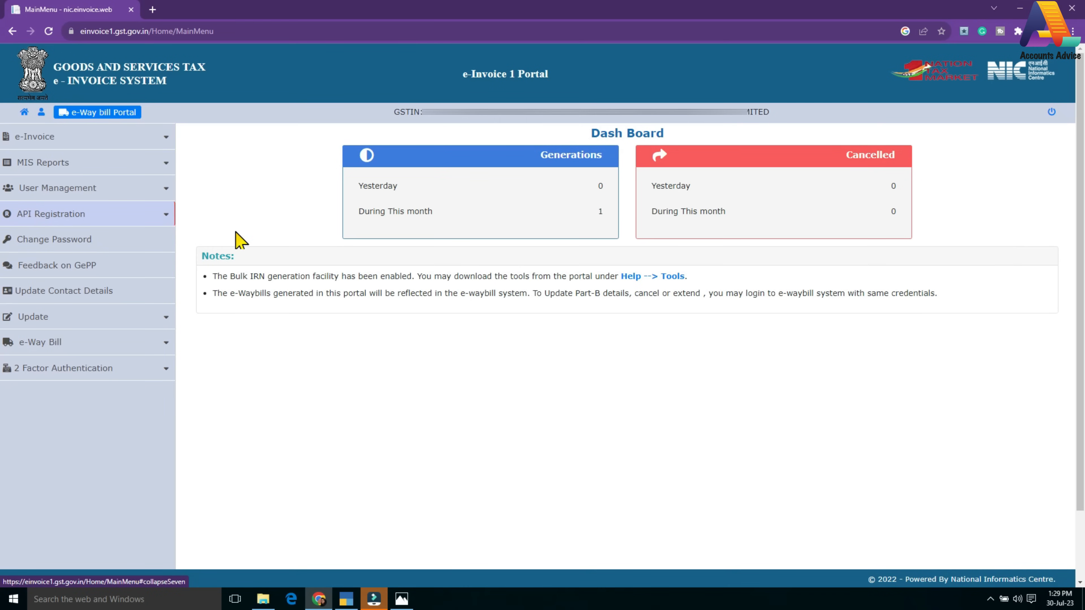
Begin creating an API user under the API registration user credentials and dismiss the OTP notice
click(77, 219)
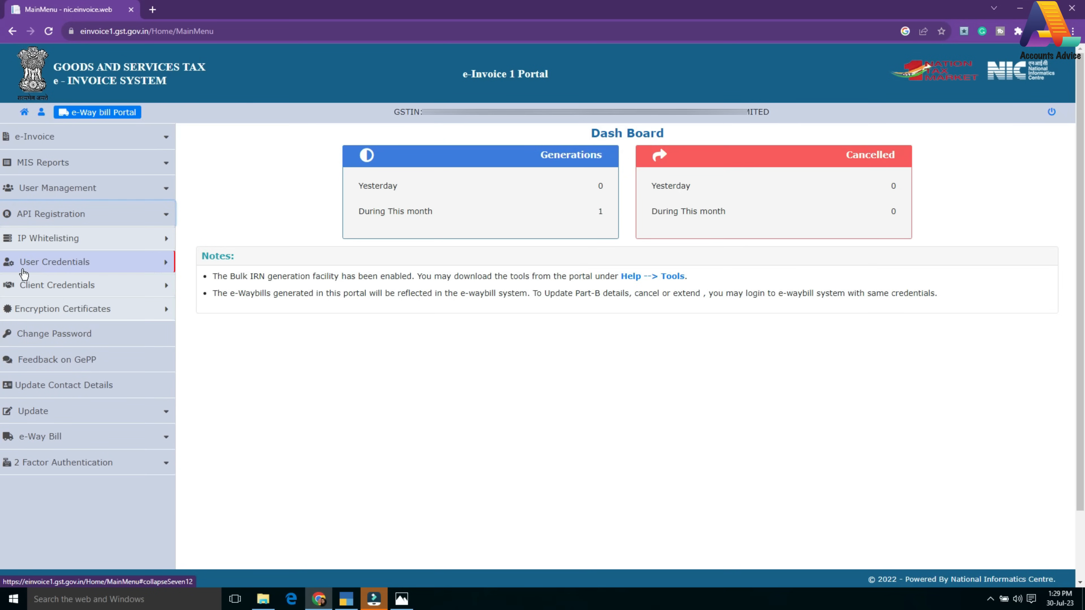
click(70, 268)
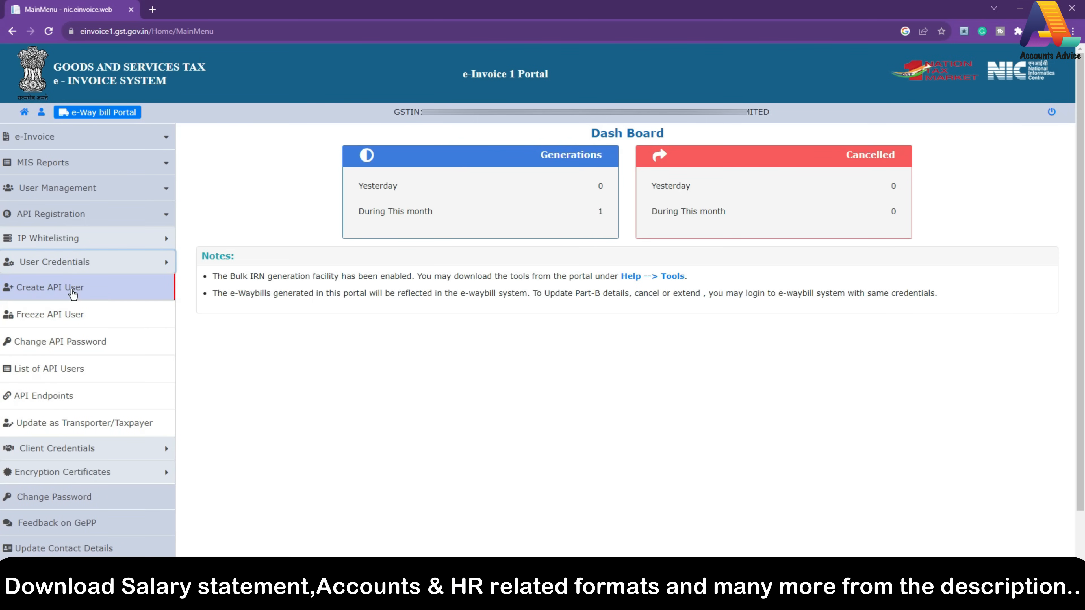
click(73, 293)
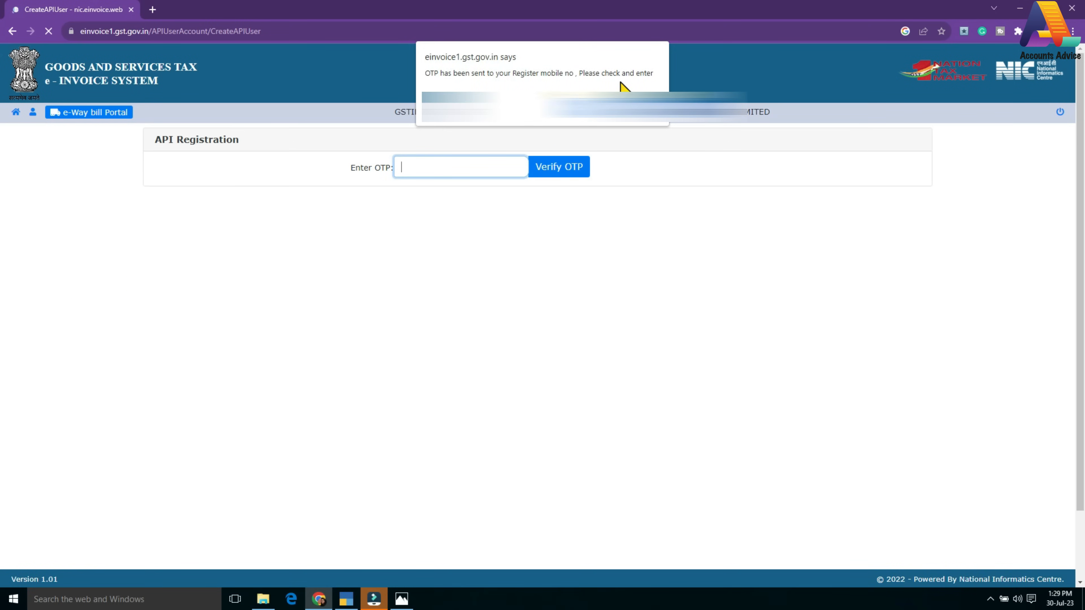
click(637, 111)
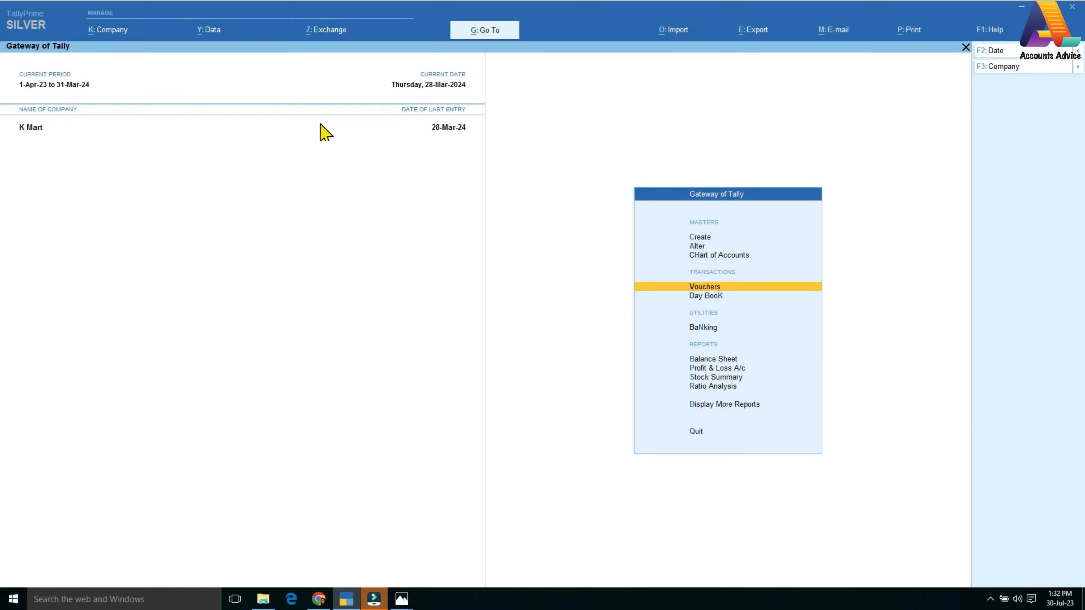
In TallyPrime, check K Mart's GST details for e-invoicing applicable from 1-Jul-23 with bill-from place Mundra, and accept the company features
key(F11)
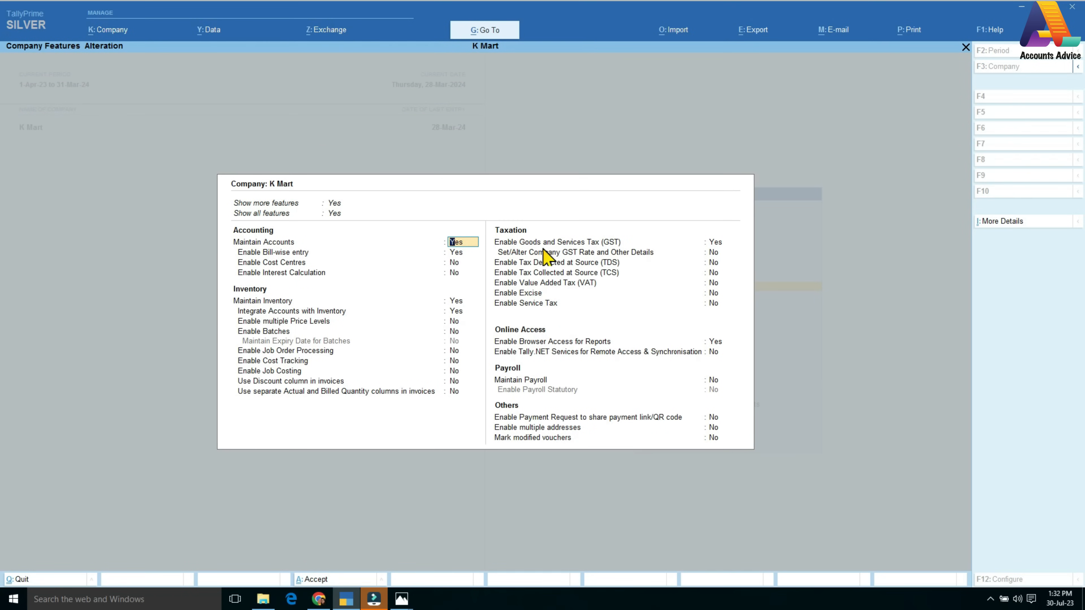
click(715, 243)
key(Return)
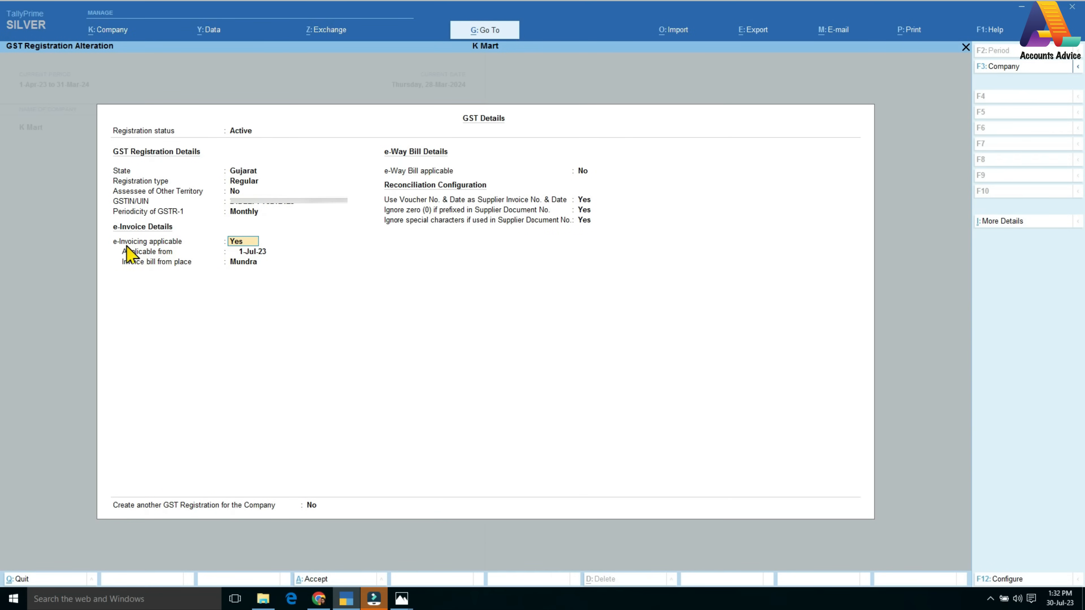
click(244, 249)
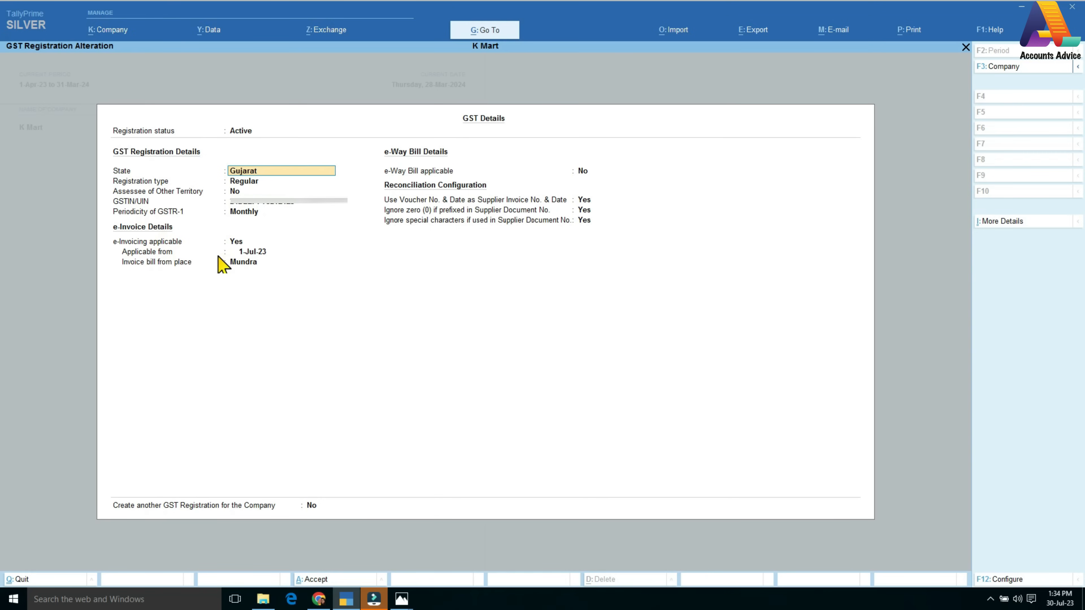
key(ctrl)
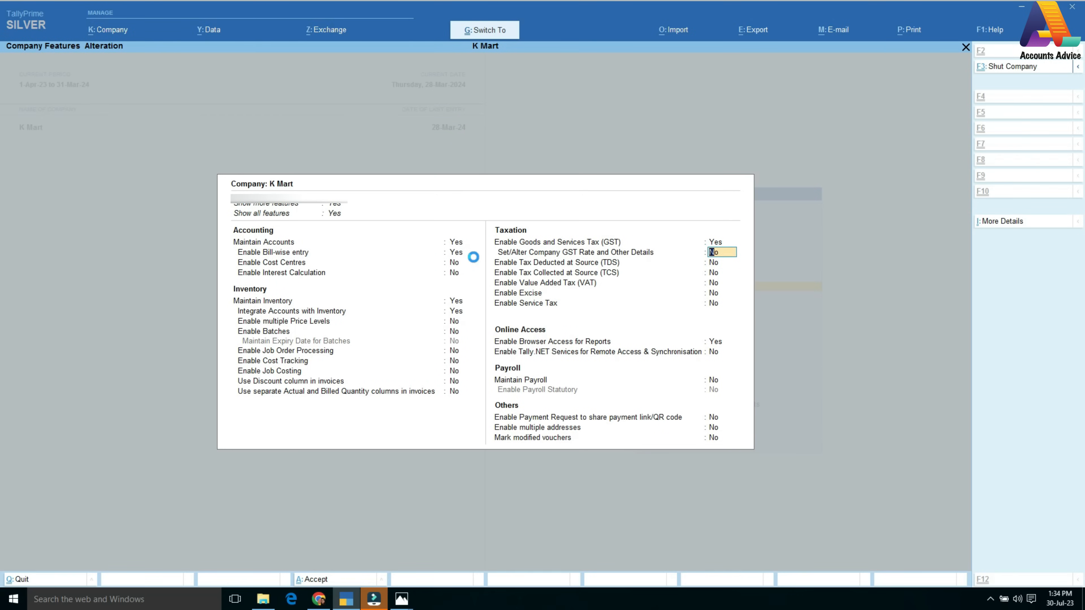
key(ctrl+a)
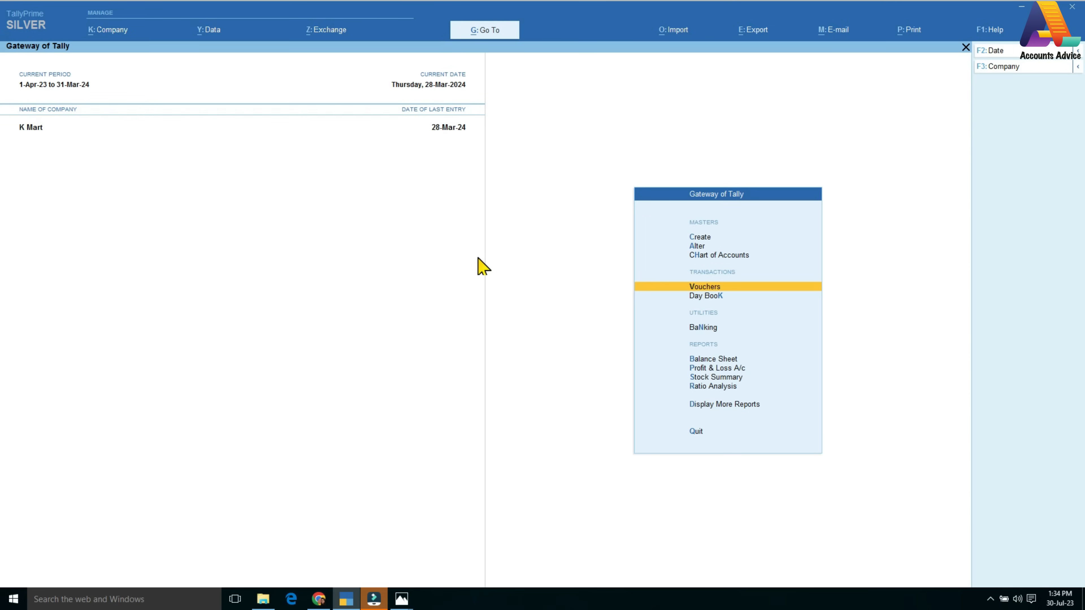
Start a sales voucher numbered 01, dated 30-Jul-23, with reference number 01 and the same reference date
key(Return)
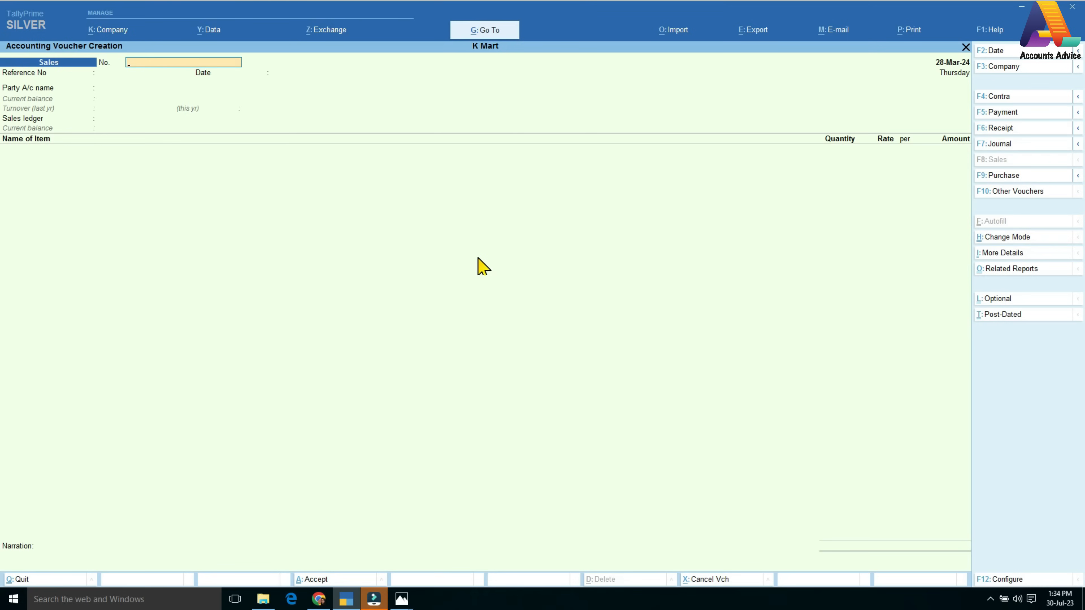
key(F2)
text(1)
text(0.7)
key(Return)
key(Return)
key(Return)
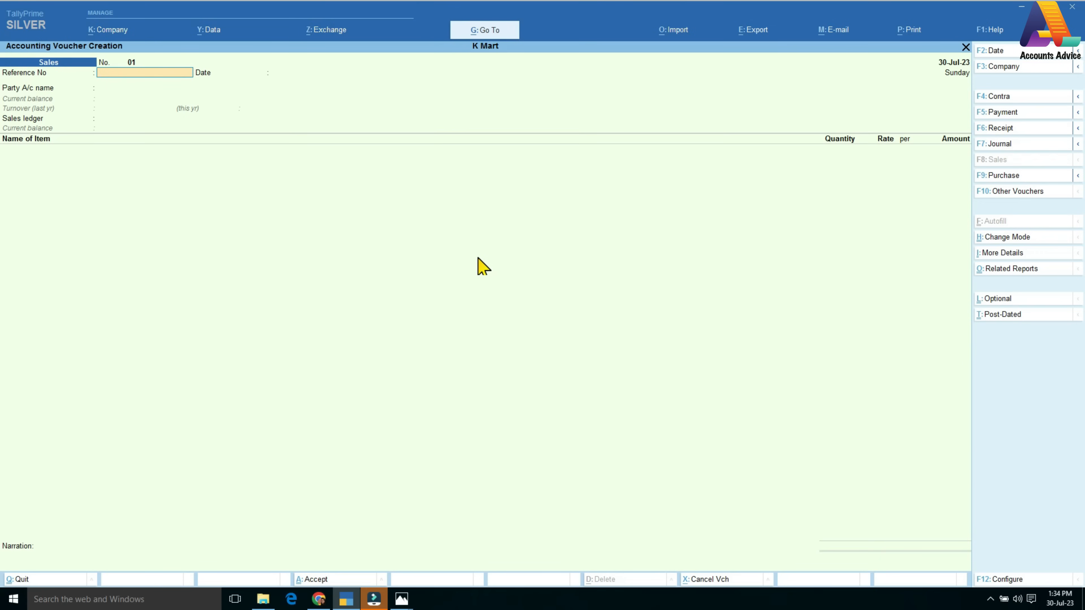
text(01)
key(Return)
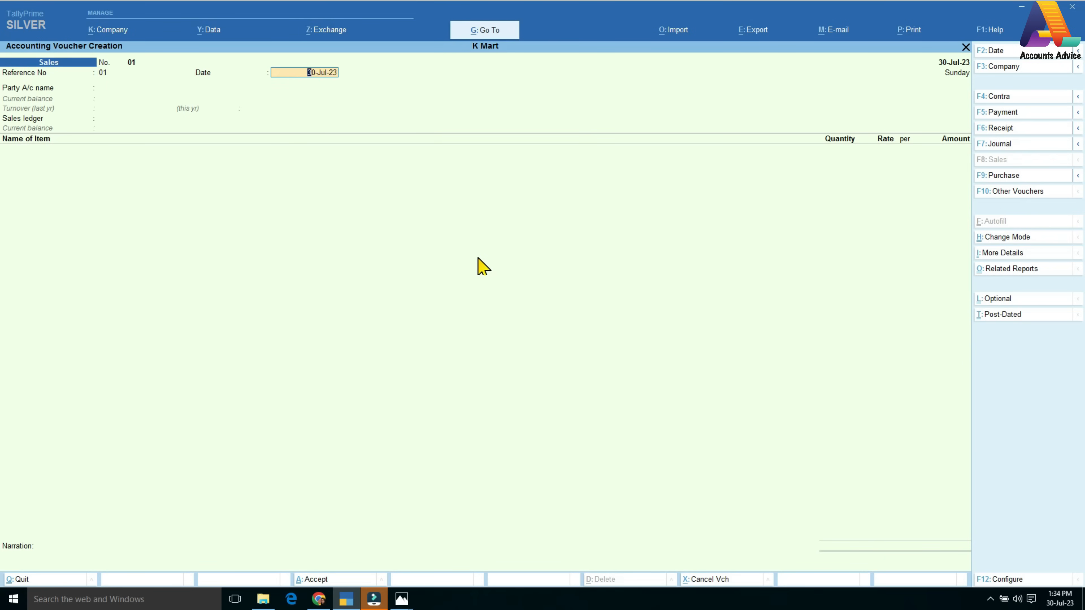
key(Return)
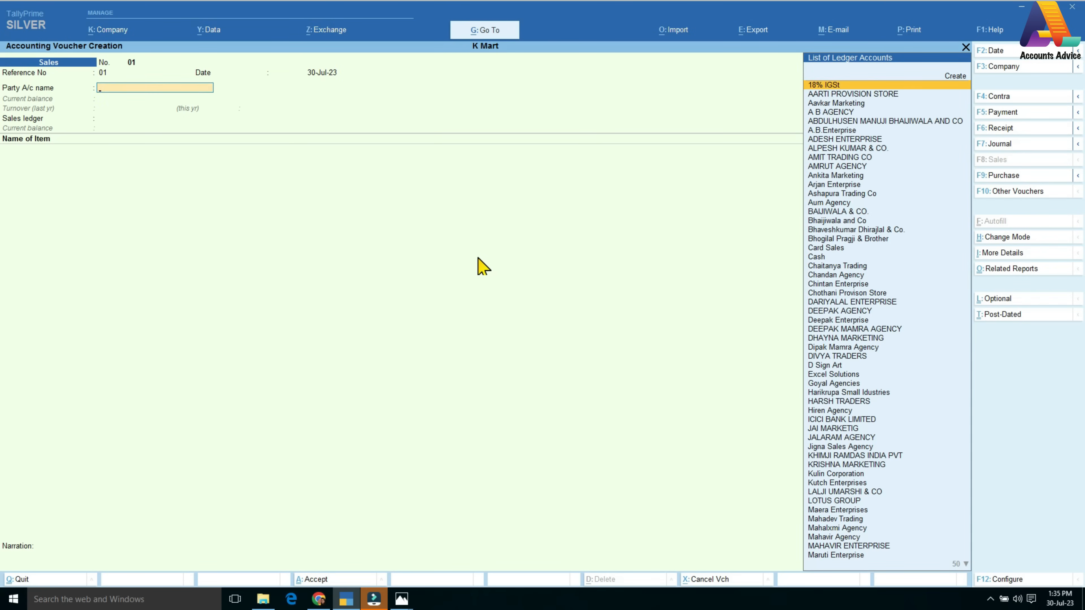
Set Aavkar Marketing as the voucher's party with its default party details and choose Sales as the sales ledger
key(Down)
key(Down)
key(Return)
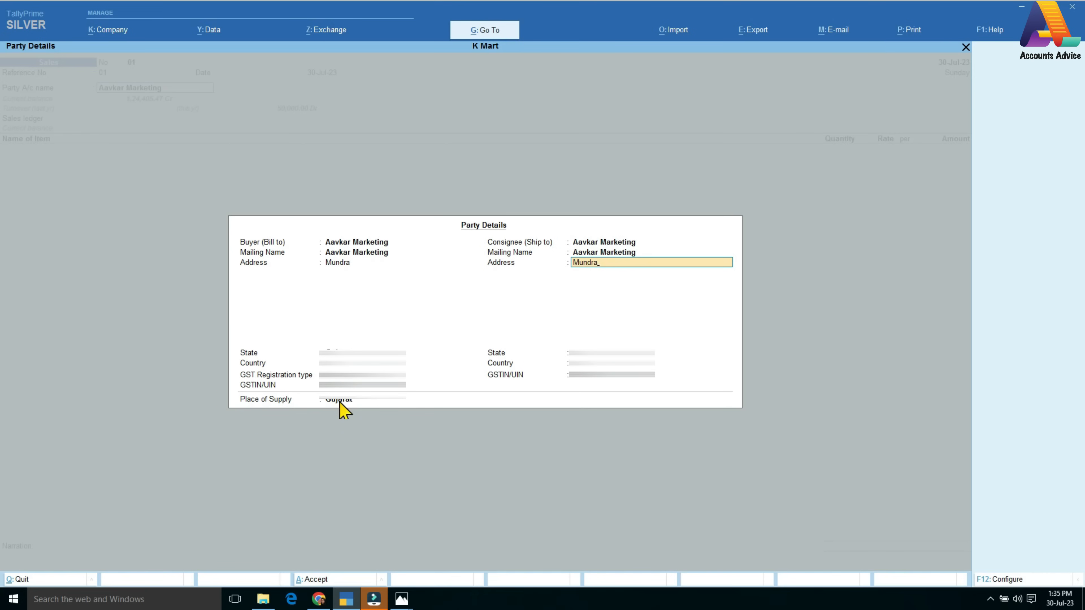
key(ctrl)
key(ctrl+a)
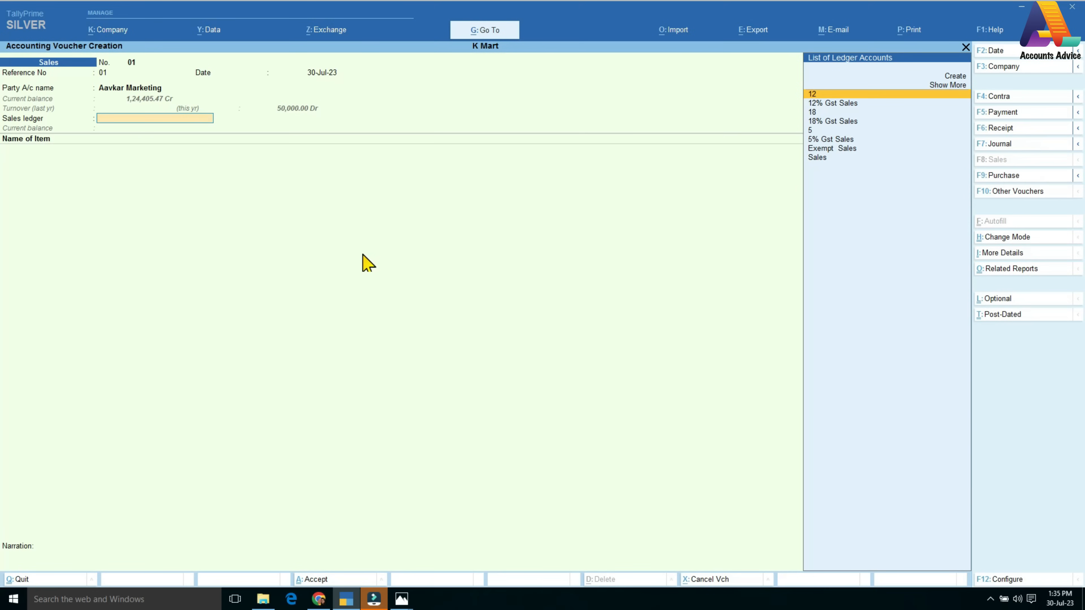
text(Sa)
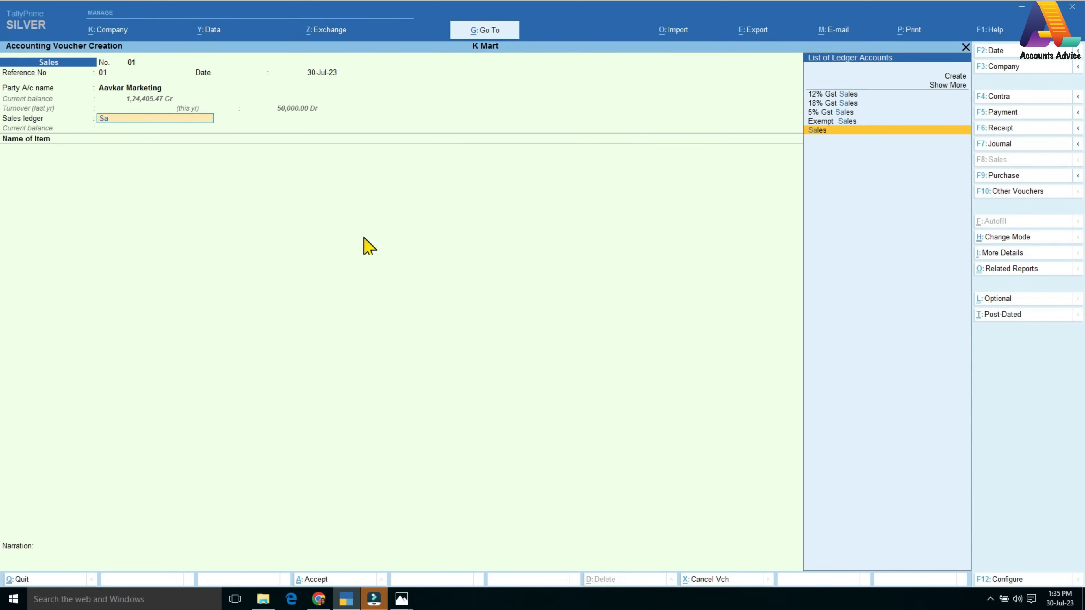
key(Return)
Open the Sales ledger for alteration, keep GST applicable with Goods as the type of supply, and save it
key(BackSpace)
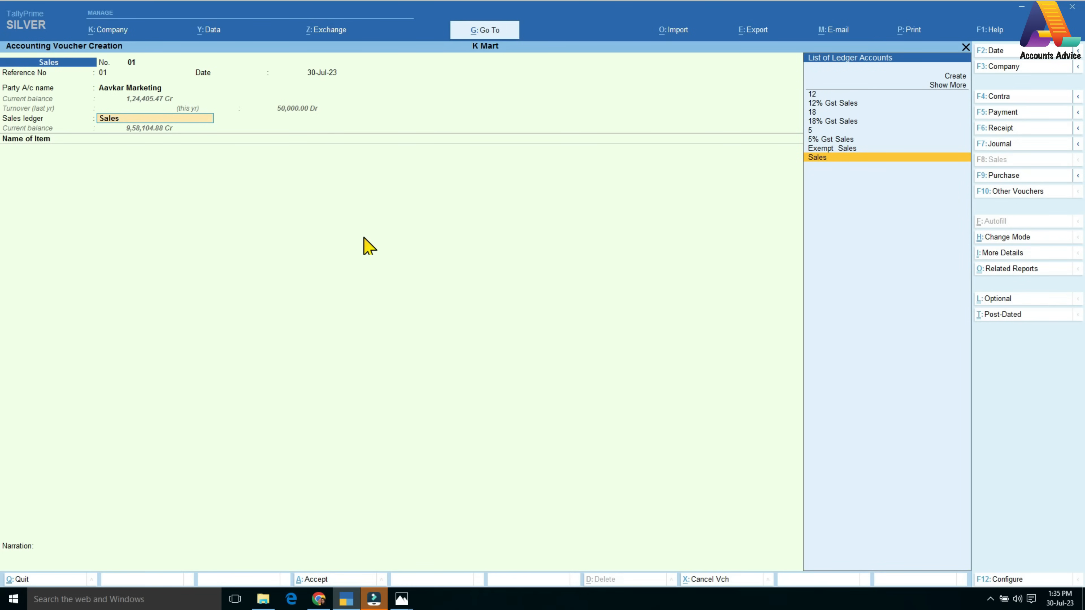
key(ctrl+Return)
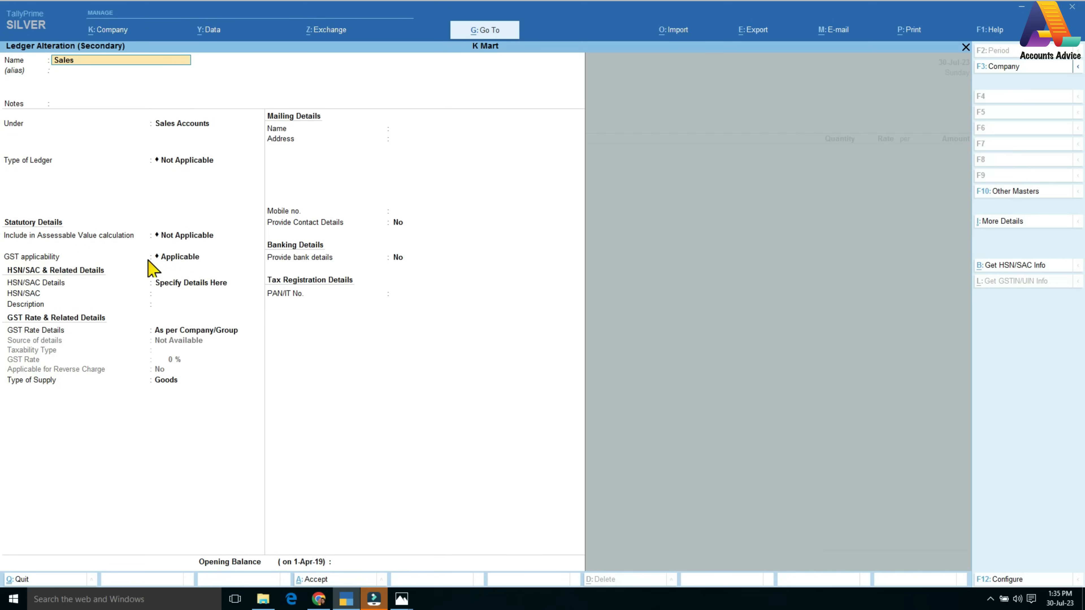
click(175, 258)
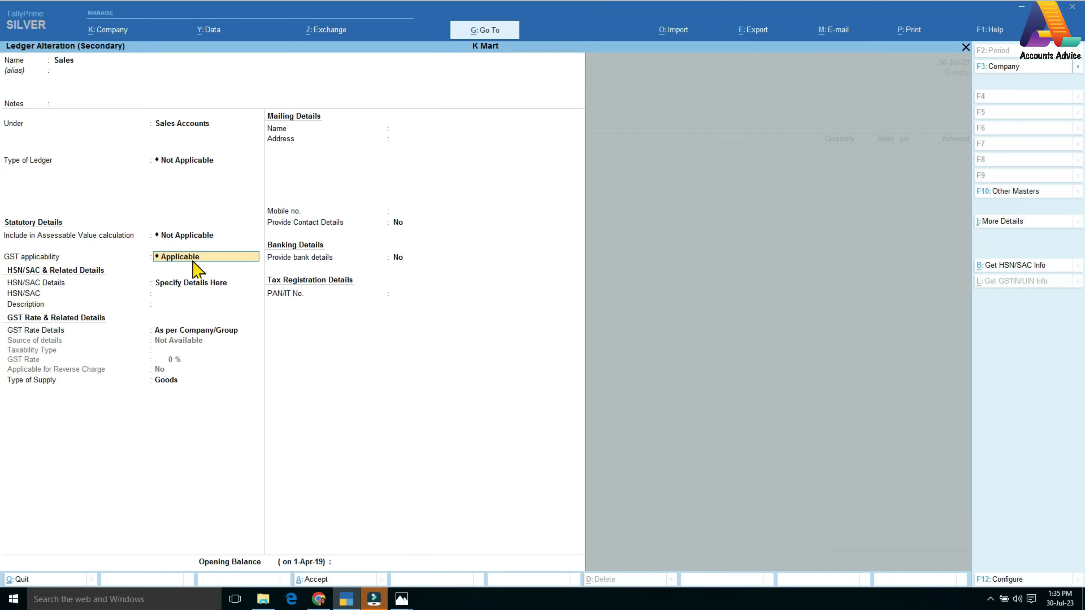
key(Return)
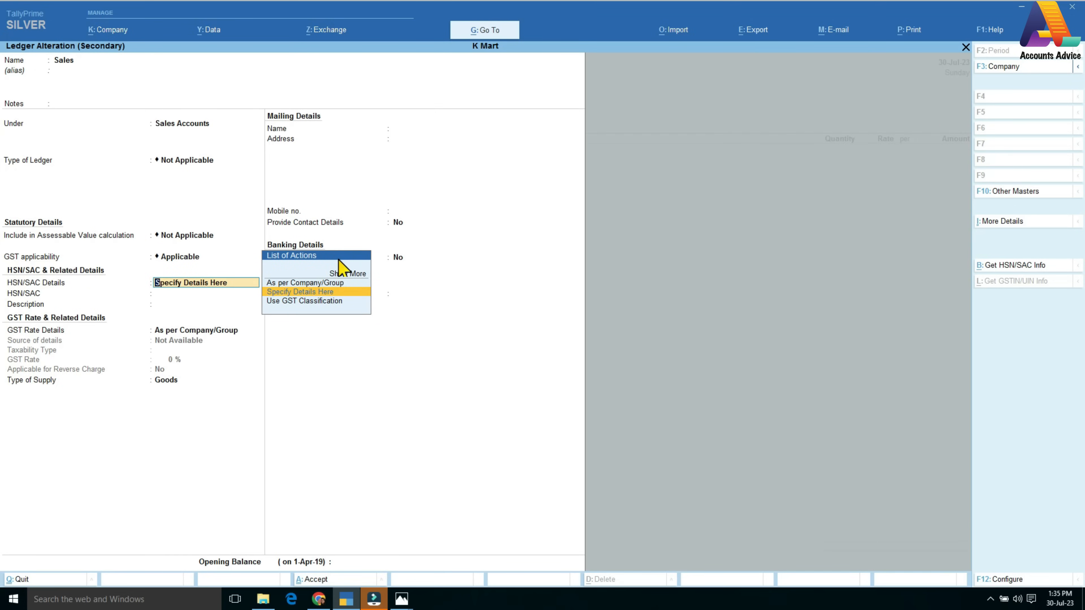
key(Return)
key(Return)
key(Return)
key(Return)
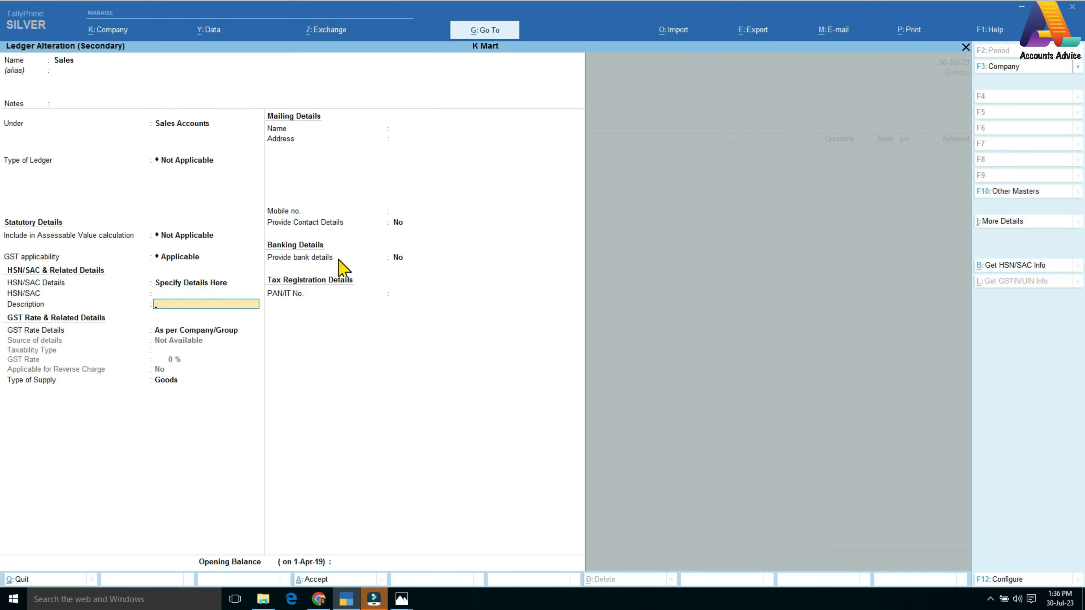
key(ctrl)
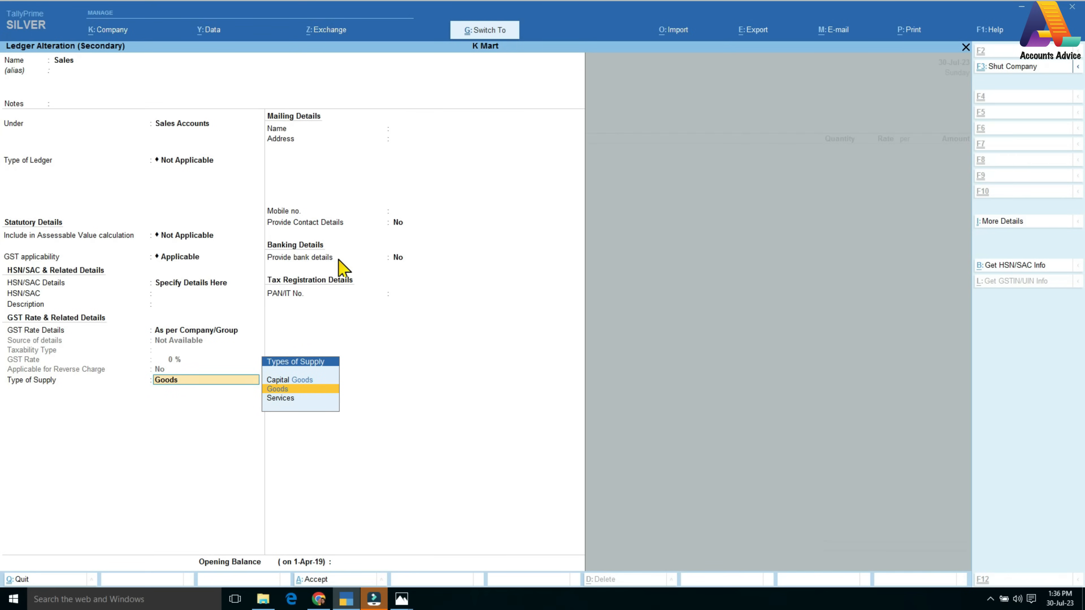
key(ctrl+a)
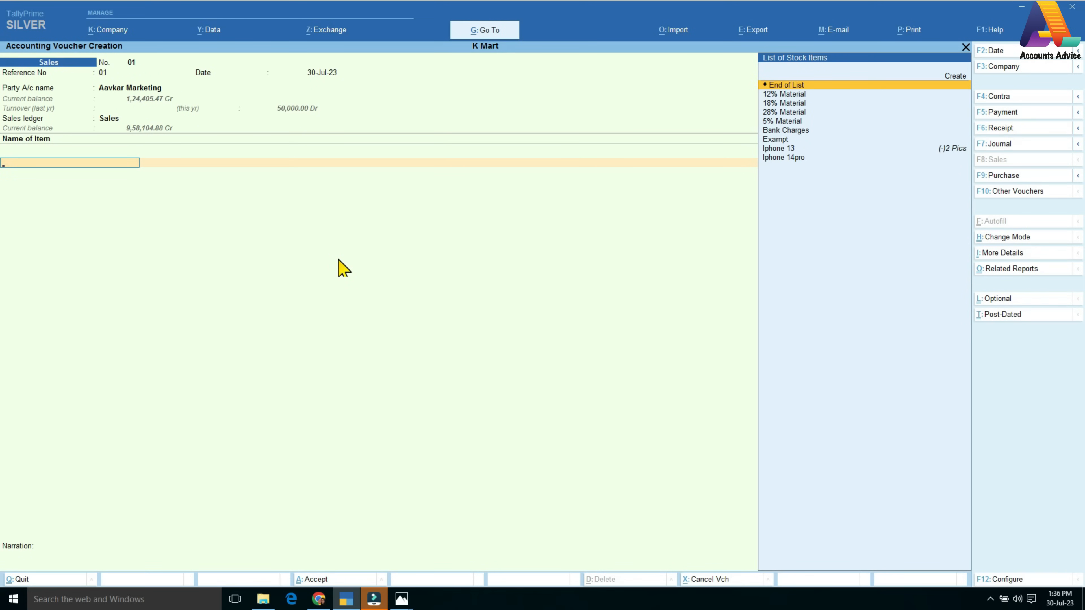
Choose Iphone 13 as the first stock item on the sales voucher
key(Down)
key(Down)
key(Down)
key(Down)
key(Down)
key(Down)
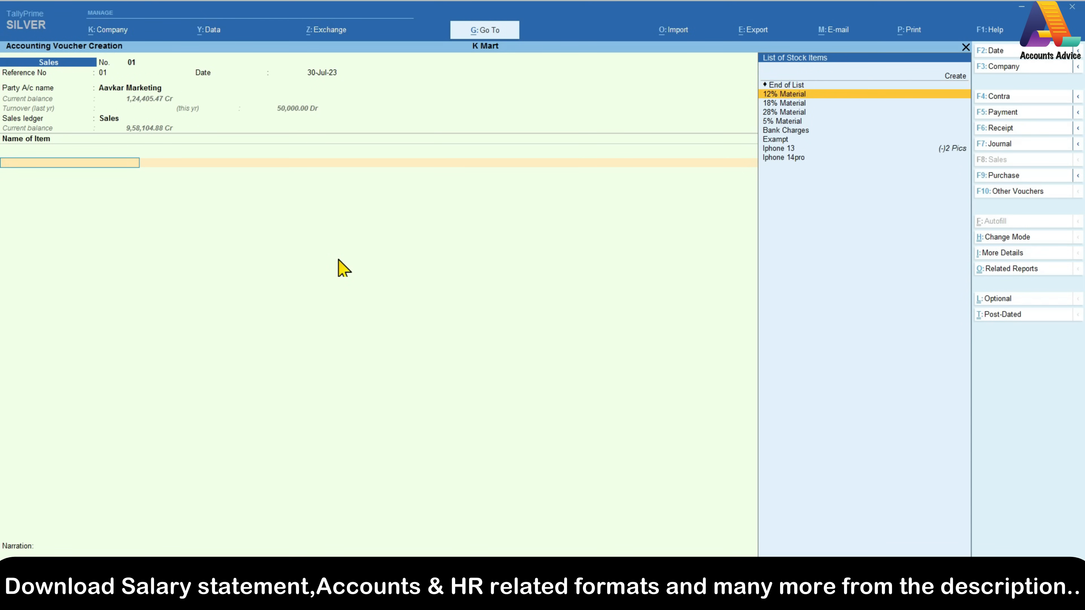
key(Down)
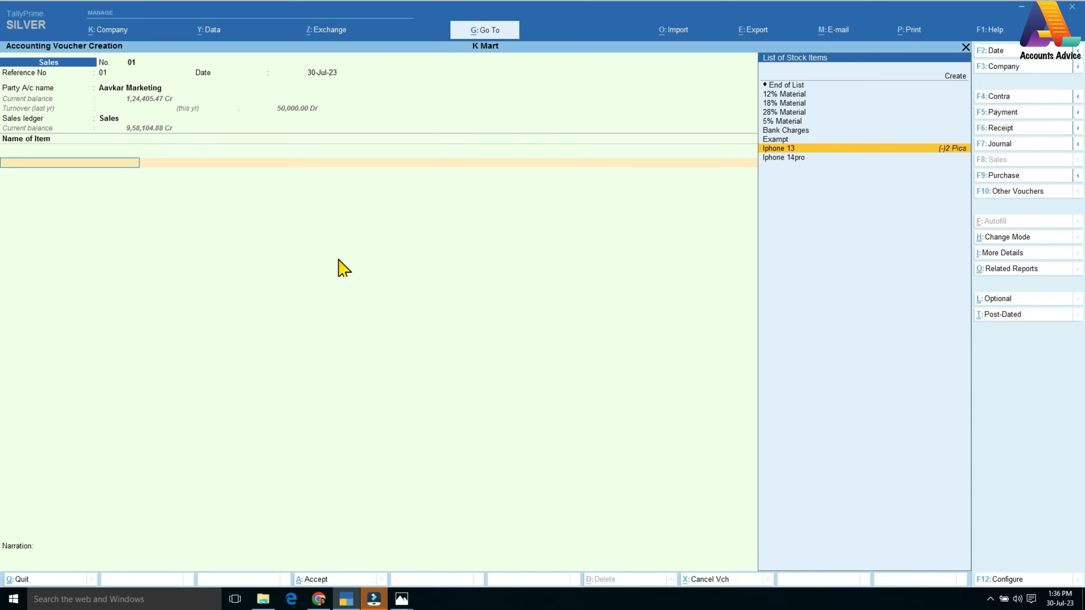
key(Return)
Open the Iphone 13 stock item for alteration, review its Mobile_Phone group's HSN/SAC and GST rate details, and accept the group
key(BackSpace)
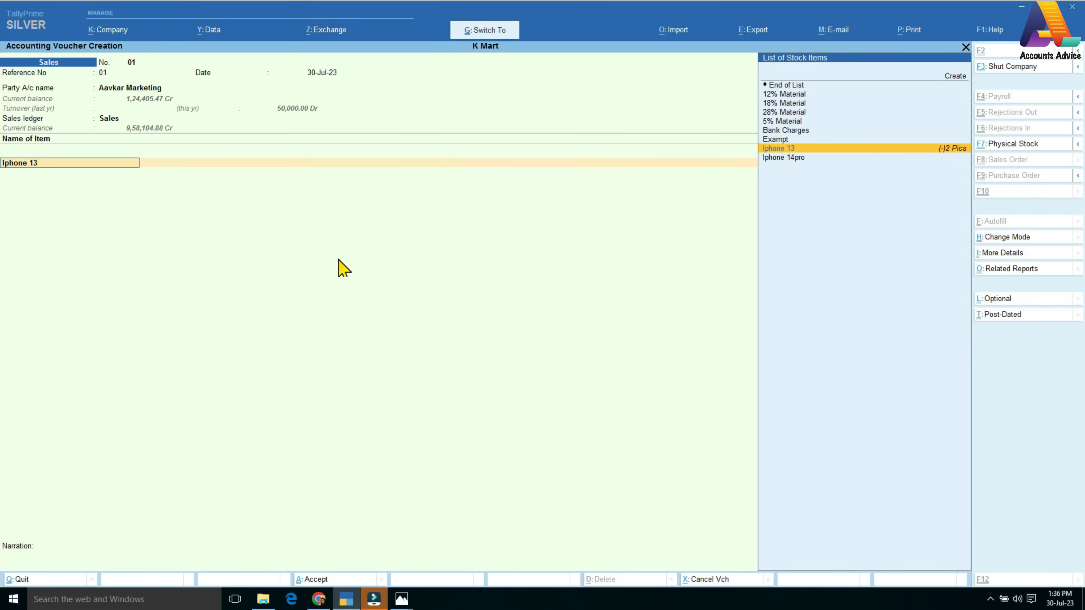
key(ctrl+Return)
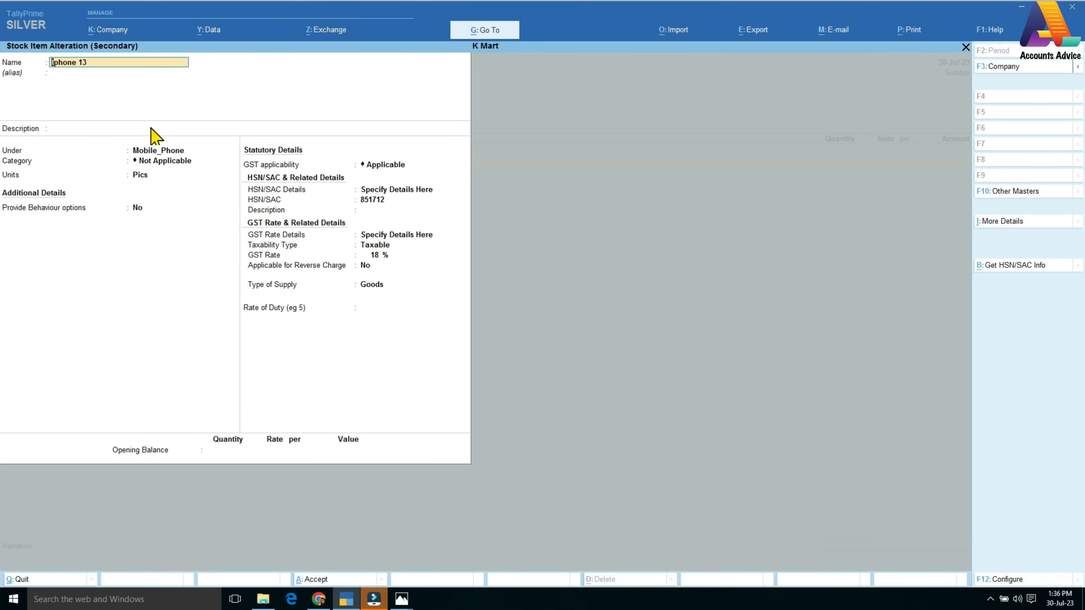
key(Return)
key(Return)
key(Return)
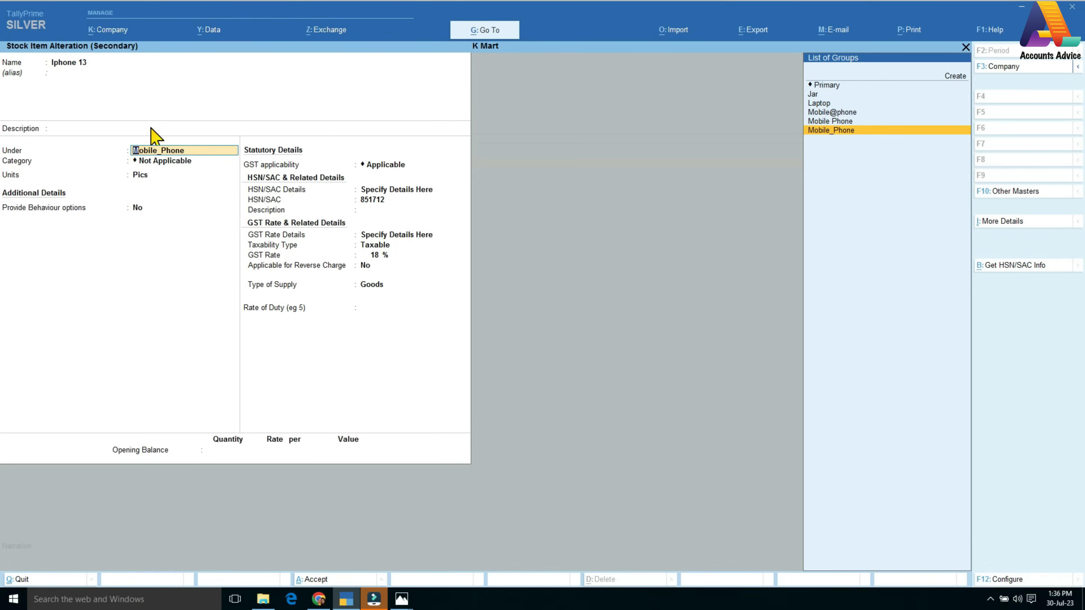
key(ctrl+Return)
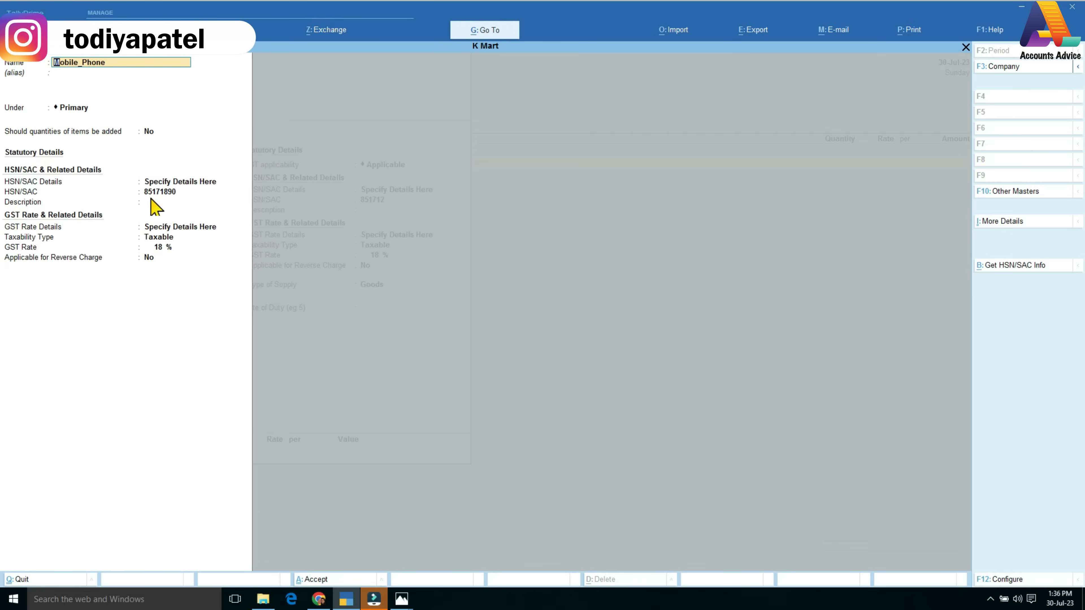
key(ctrl+a)
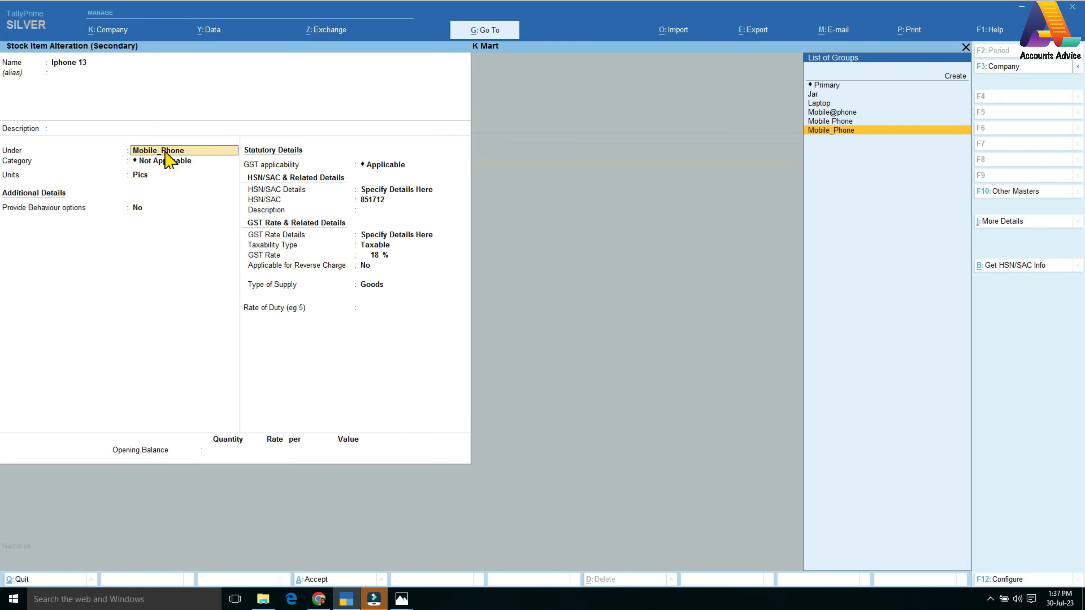
Keep Iphone 13 under the Mobile_Phone group with category Not Applicable and behaviour options No, and save the stock item
key(Return)
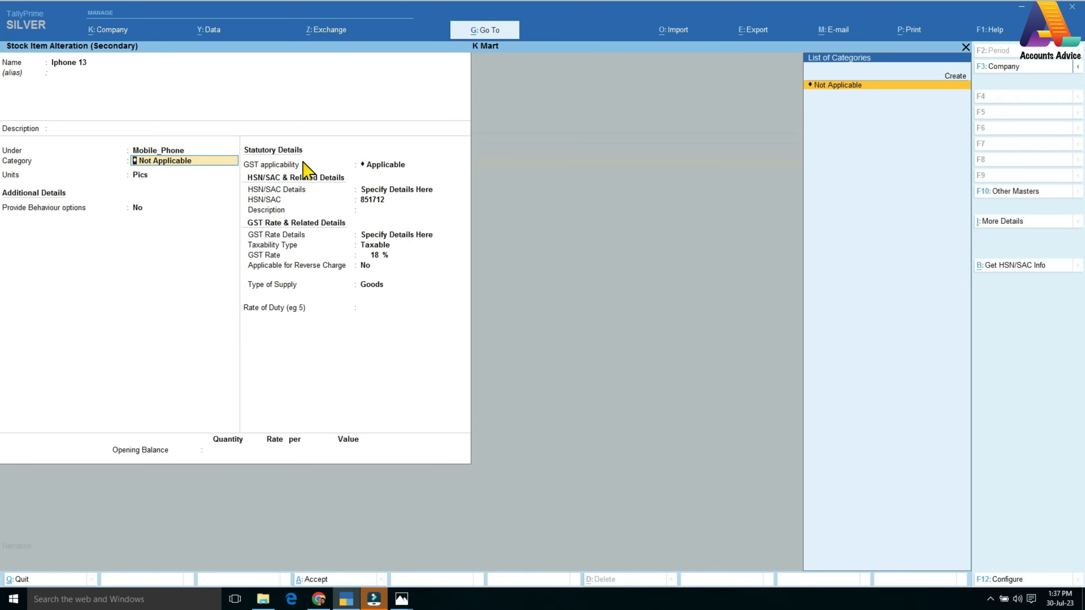
key(Return)
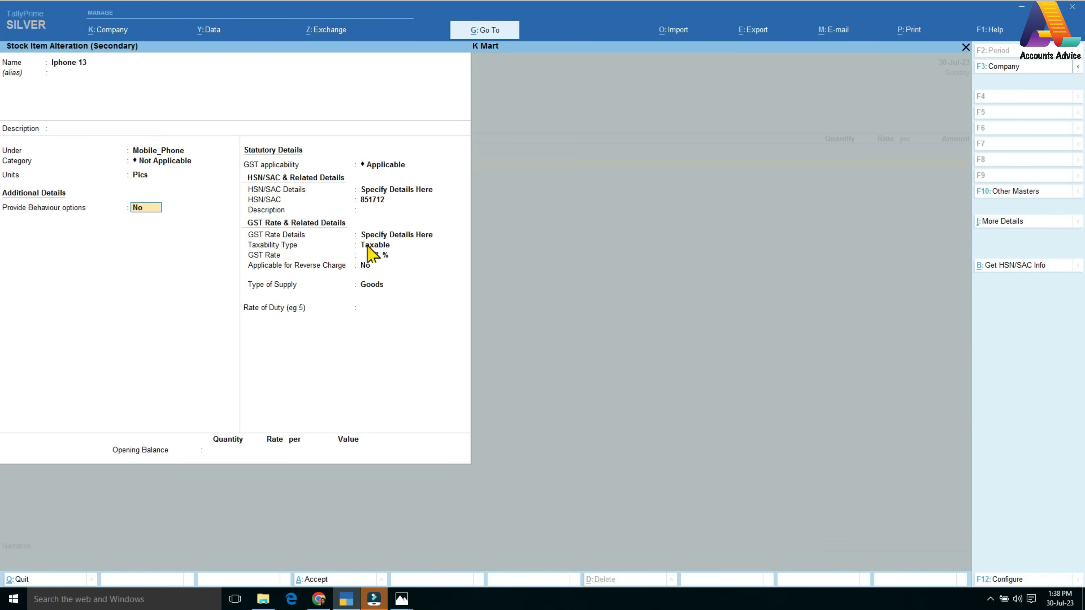
key(ctrl)
key(ctrl+a)
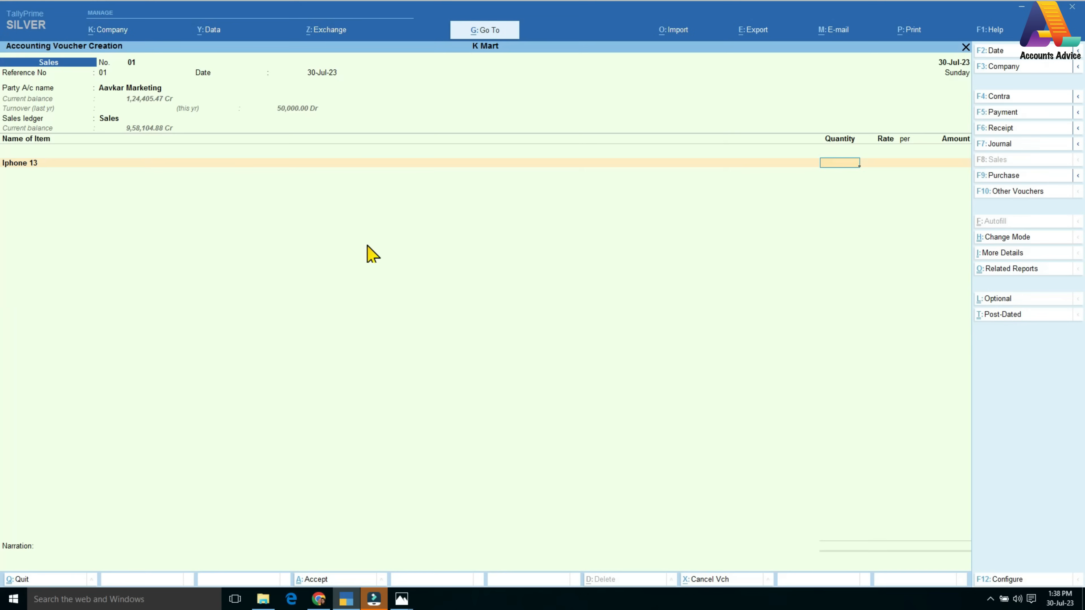
Enter a quantity of 1 Pics for Iphone 13 at the 50,000.00 rate and end the item list
text(1)
key(Return)
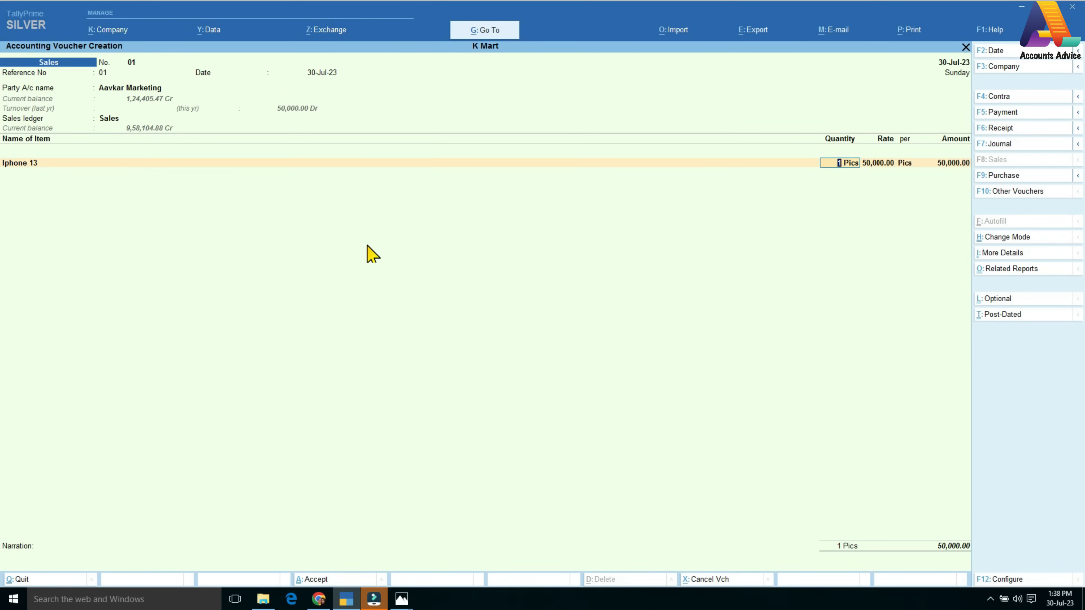
key(Return)
key(Return)
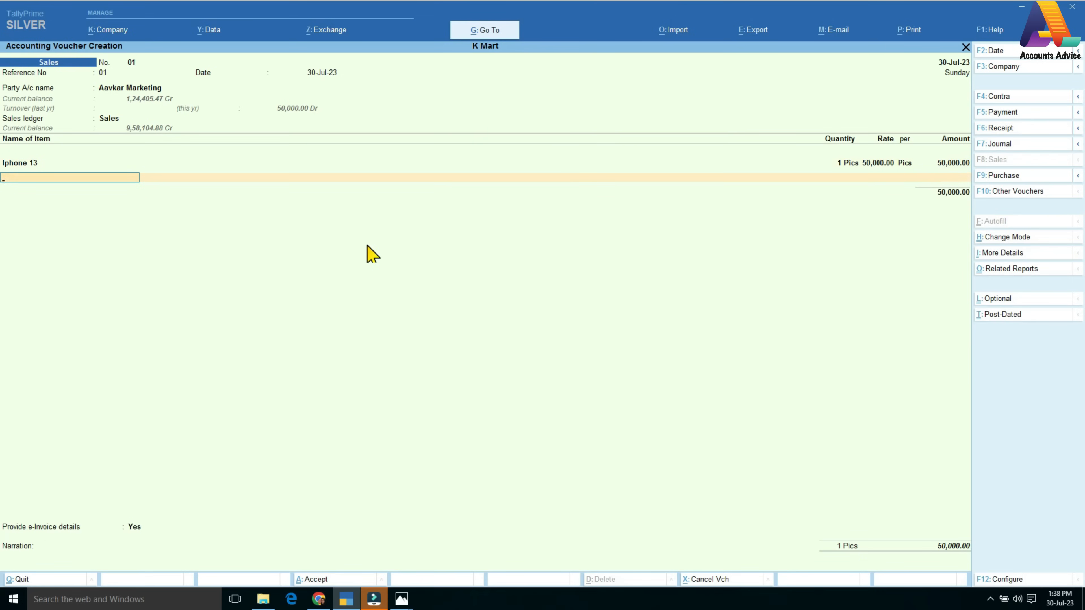
key(Return)
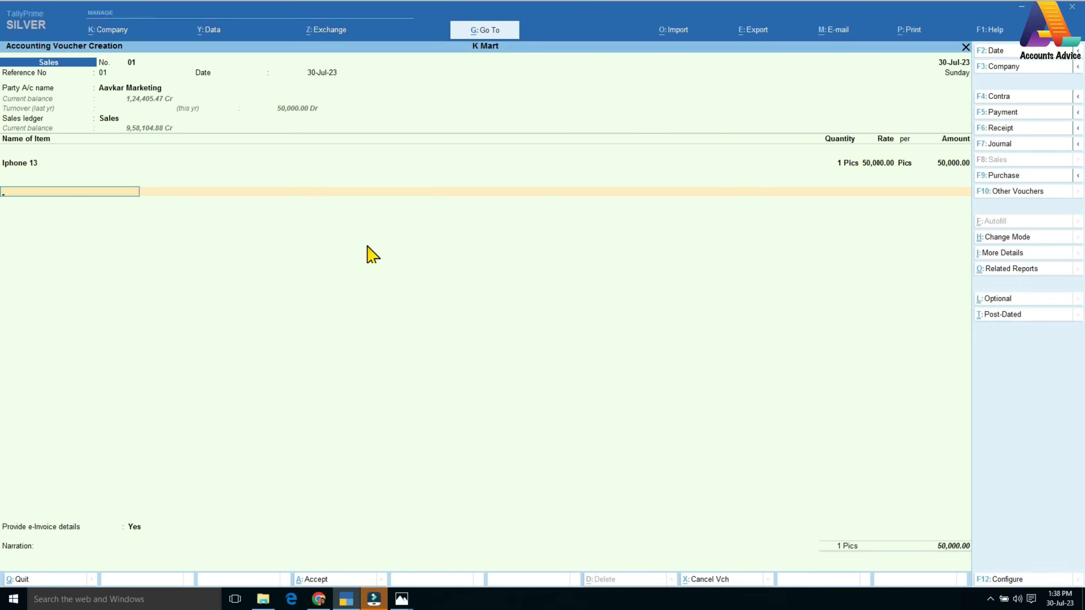
Add the CGST and SGST tax ledgers below the stock item on the sales voucher
text(C)
key(Return)
key(Return)
key(Return)
text(S)
key(Down)
key(Up)
key(Return)
key(Return)
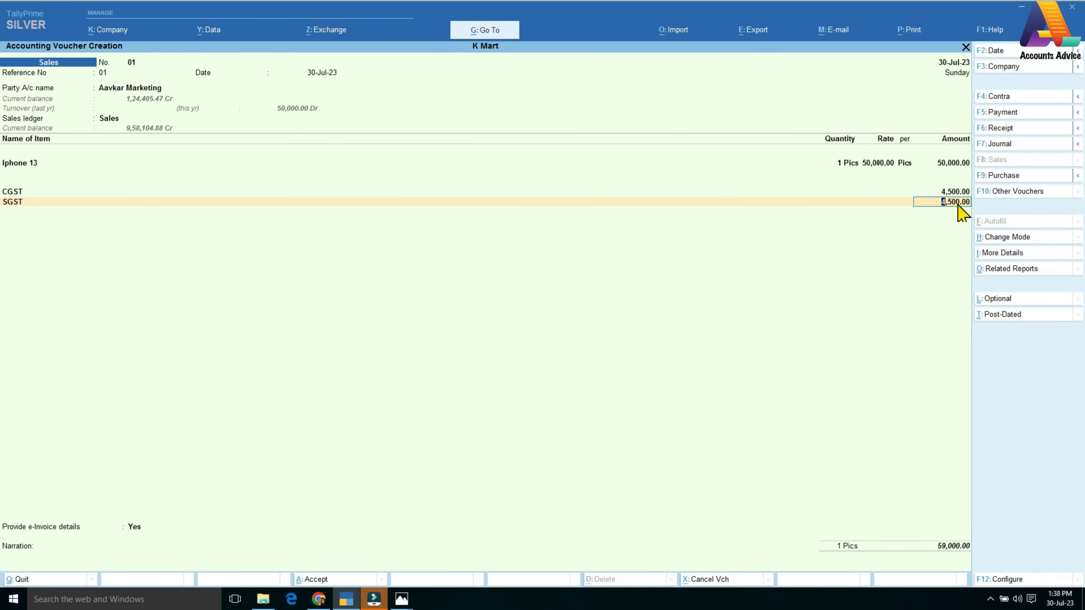
Open the SGST ledger for alteration, keep SGST/UTGST as the tax type and 0 % as the percentage, and save it
key(BackSpace)
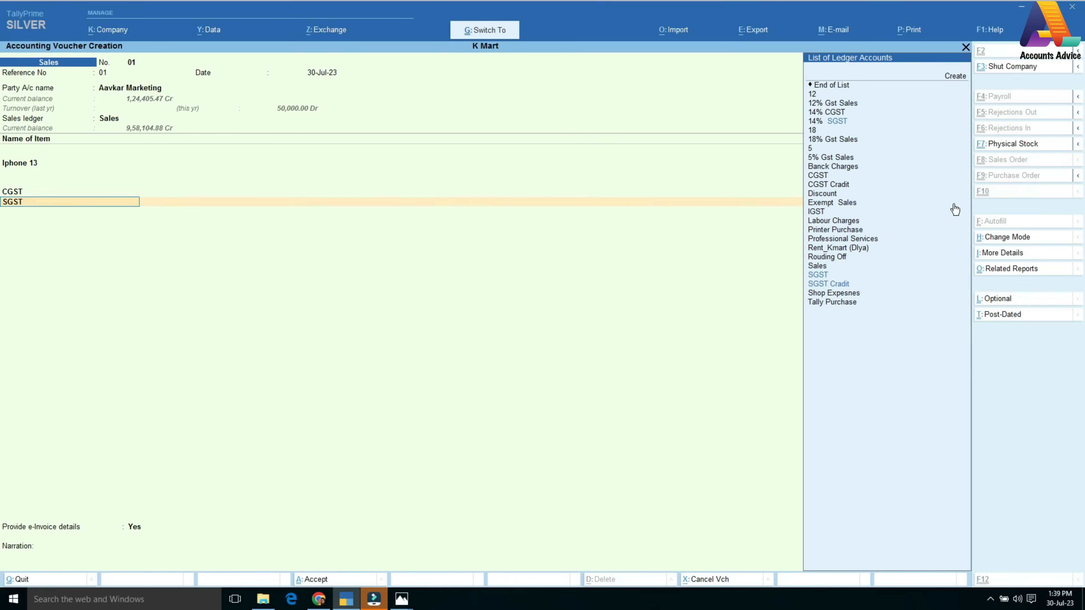
key(ctrl+Return)
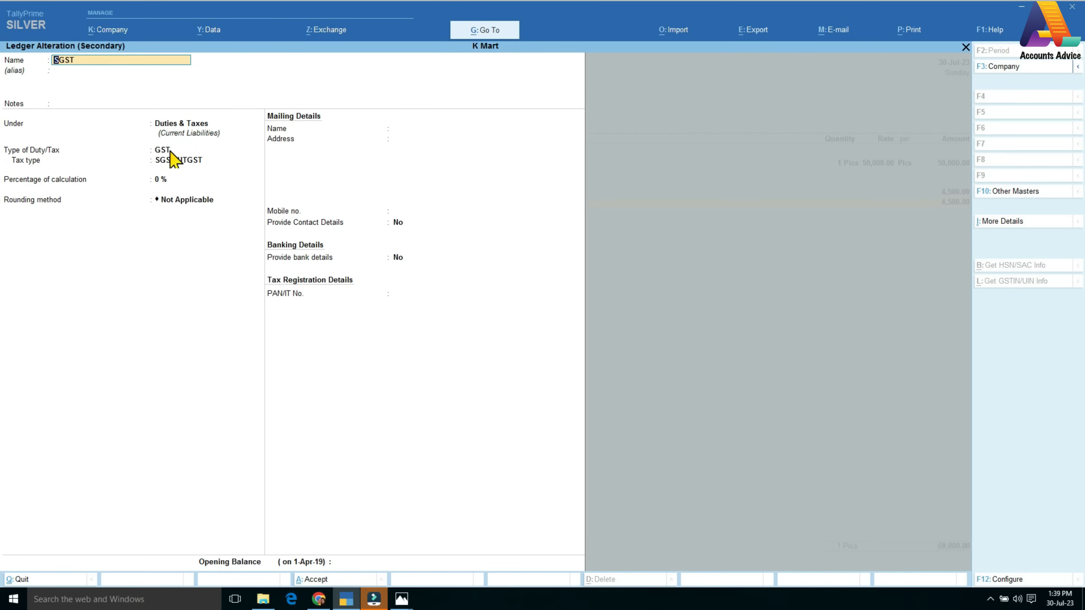
click(174, 162)
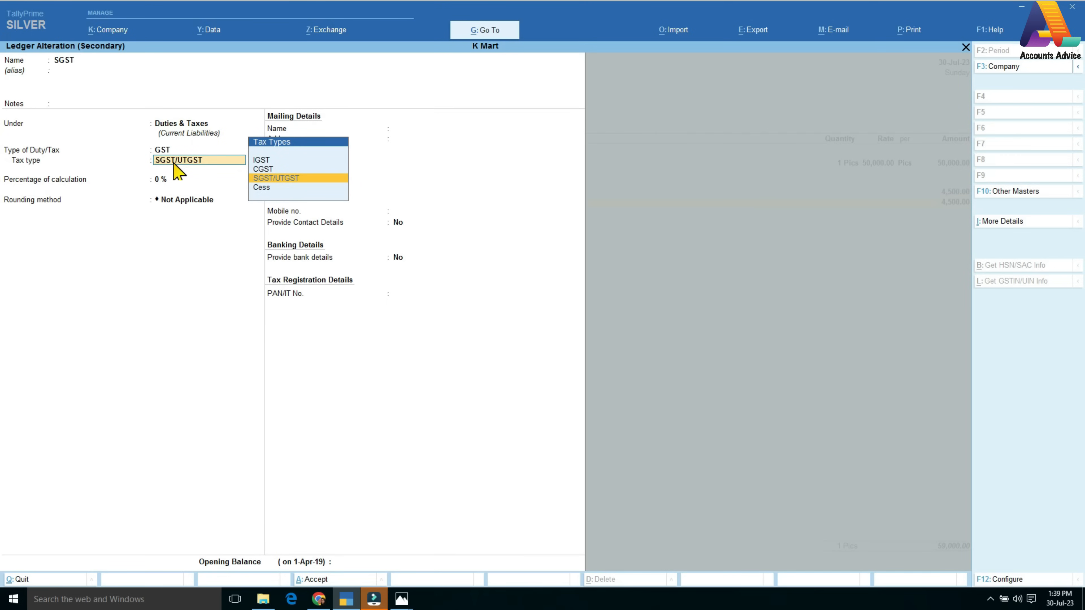
key(Return)
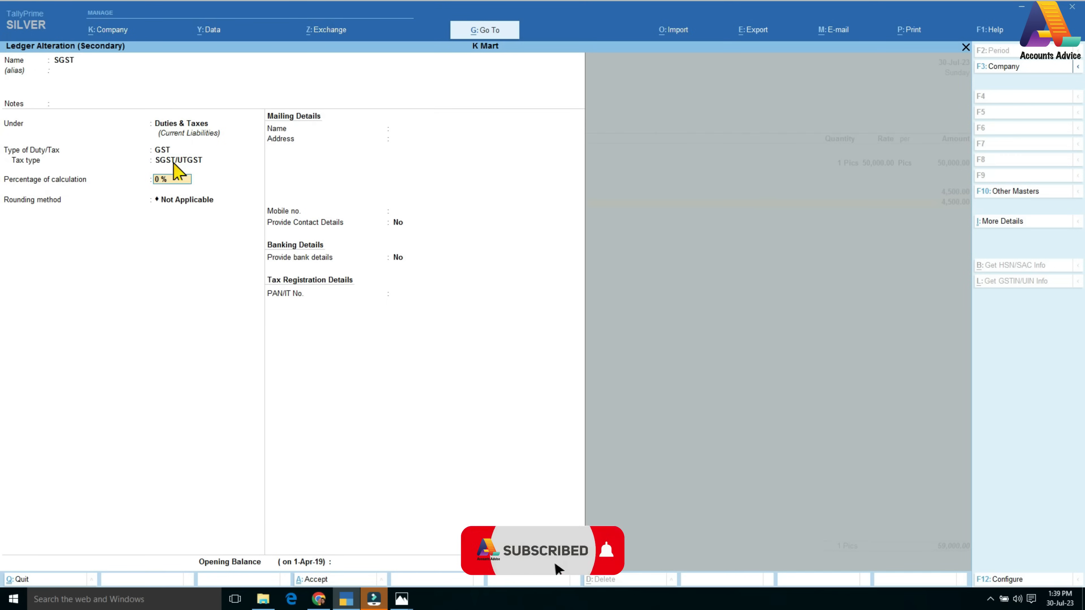
key(Return)
key(Return)
key(ctrl)
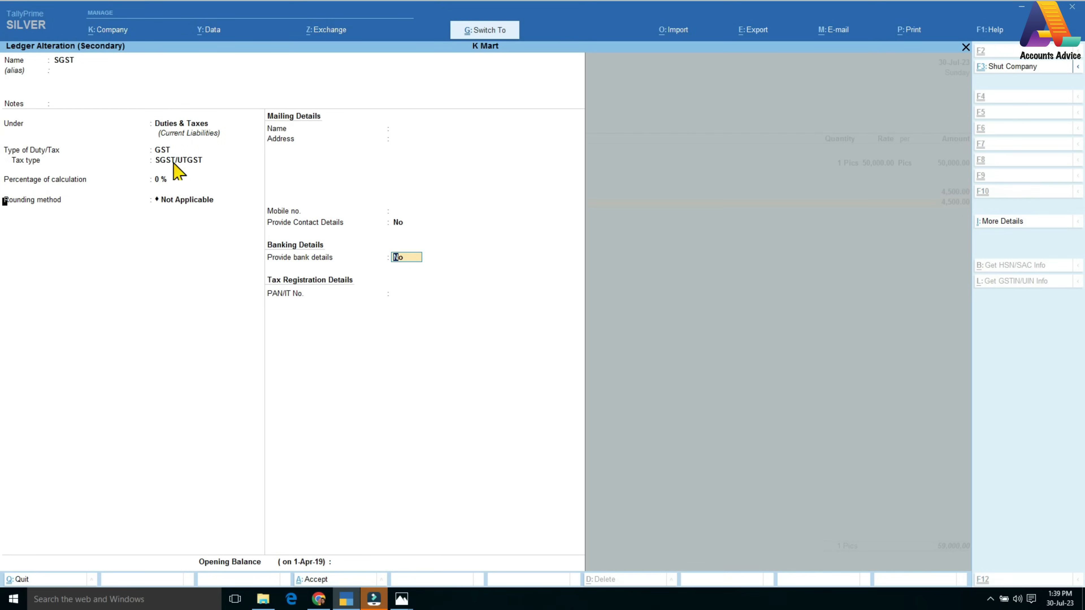
key(ctrl+a)
key(Return)
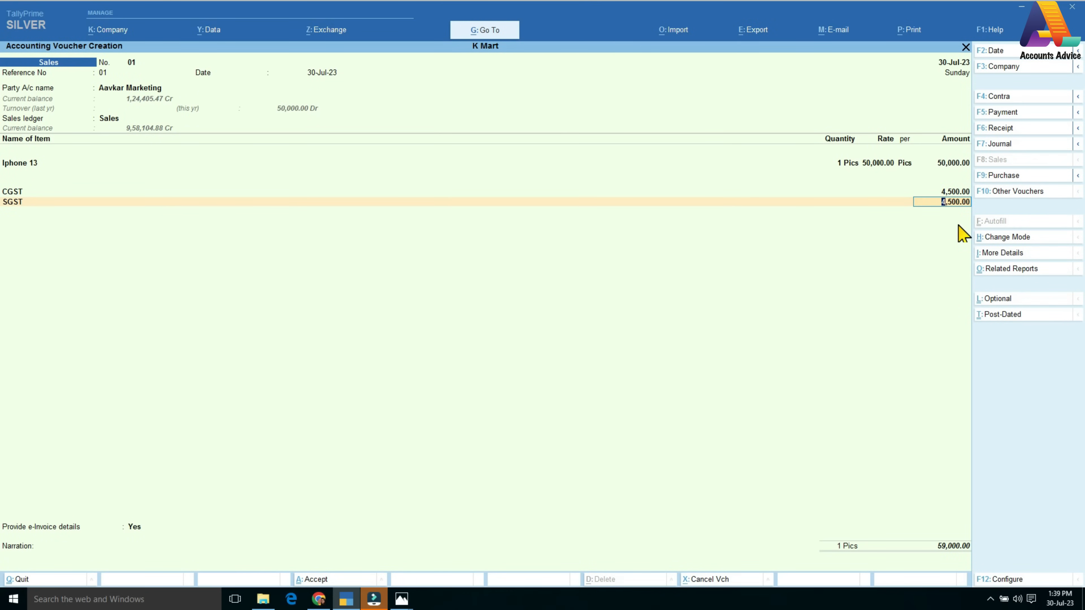
Finish the tax ledgers, choose to provide e-Invoice details, and set both the bill-to and ship-to place to Mundra
key(Return)
key(Return)
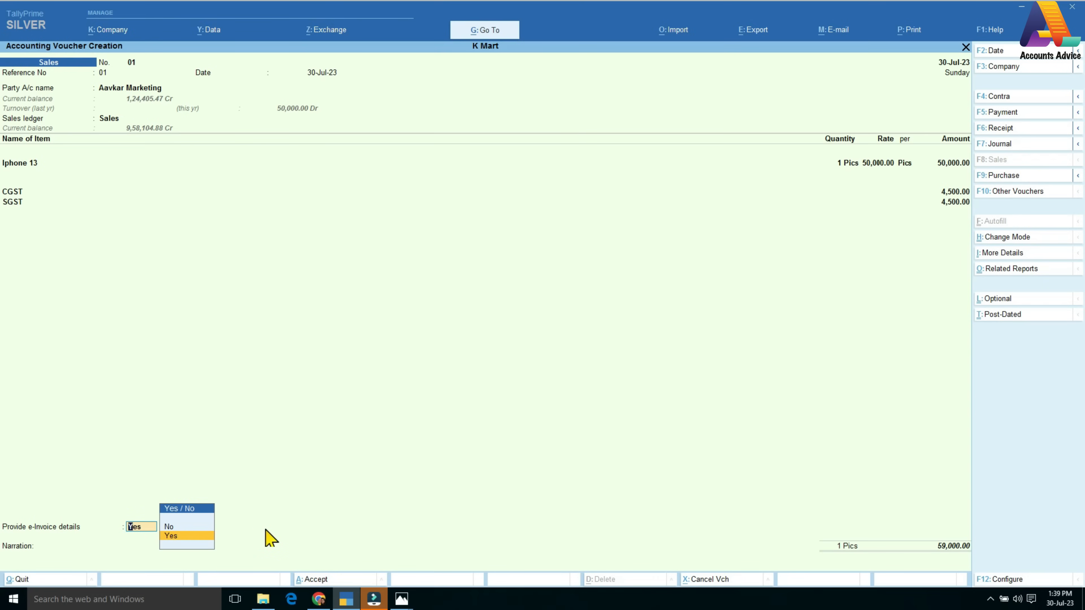
key(Return)
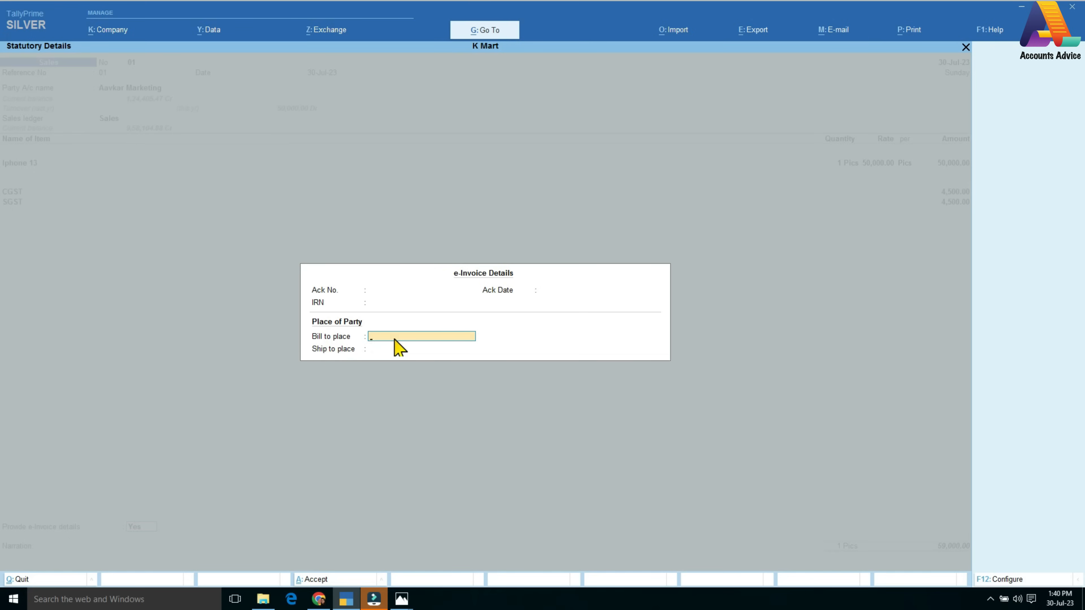
text(Mund)
key(Return)
text(Mundra)
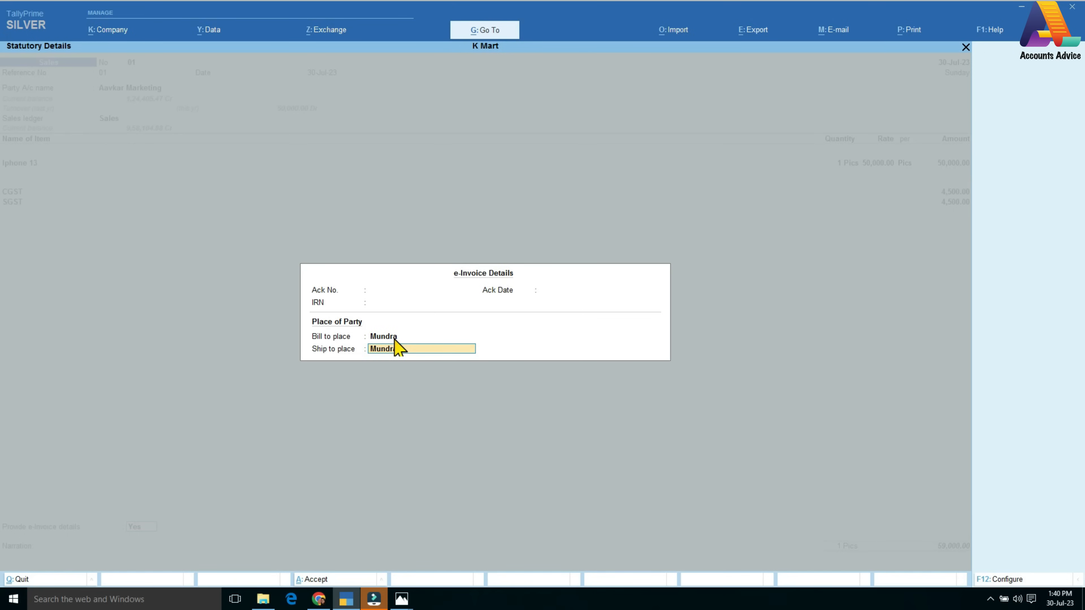
key(Return)
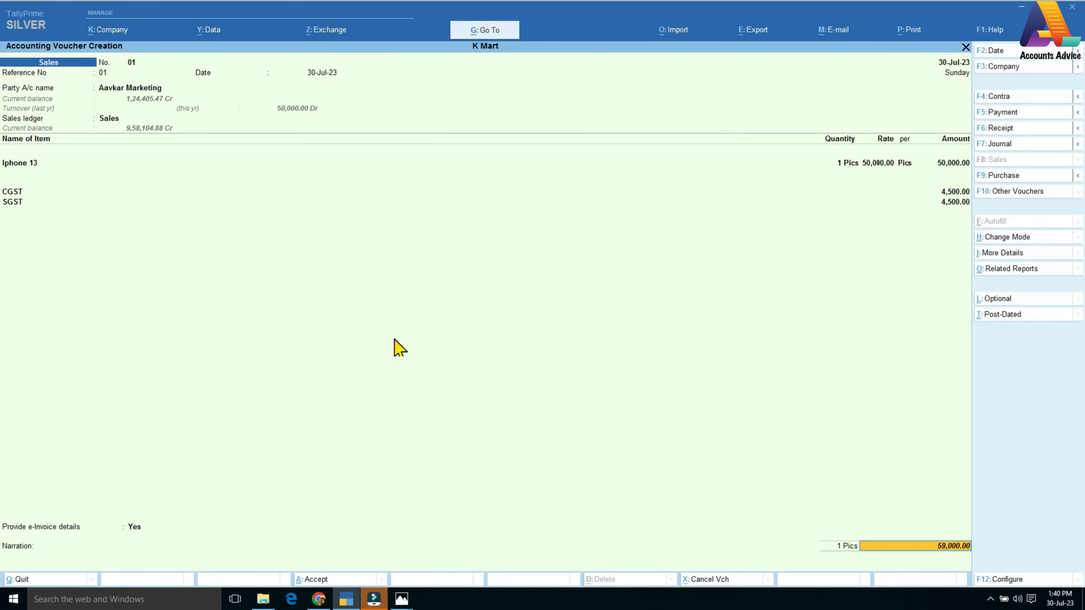
Leave the narration blank and accept the sales voucher
key(Return)
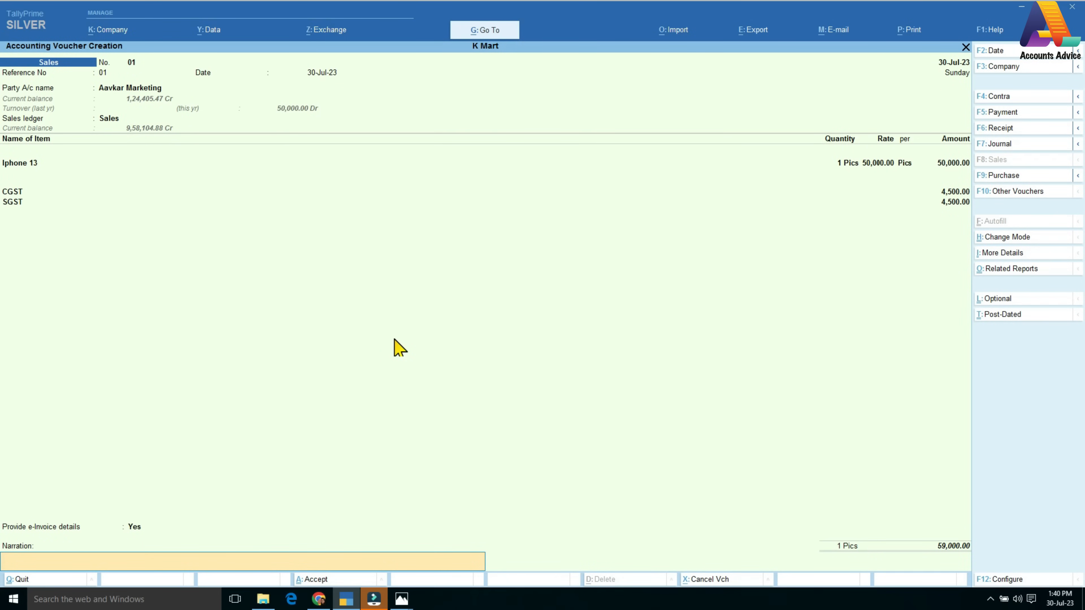
key(Return)
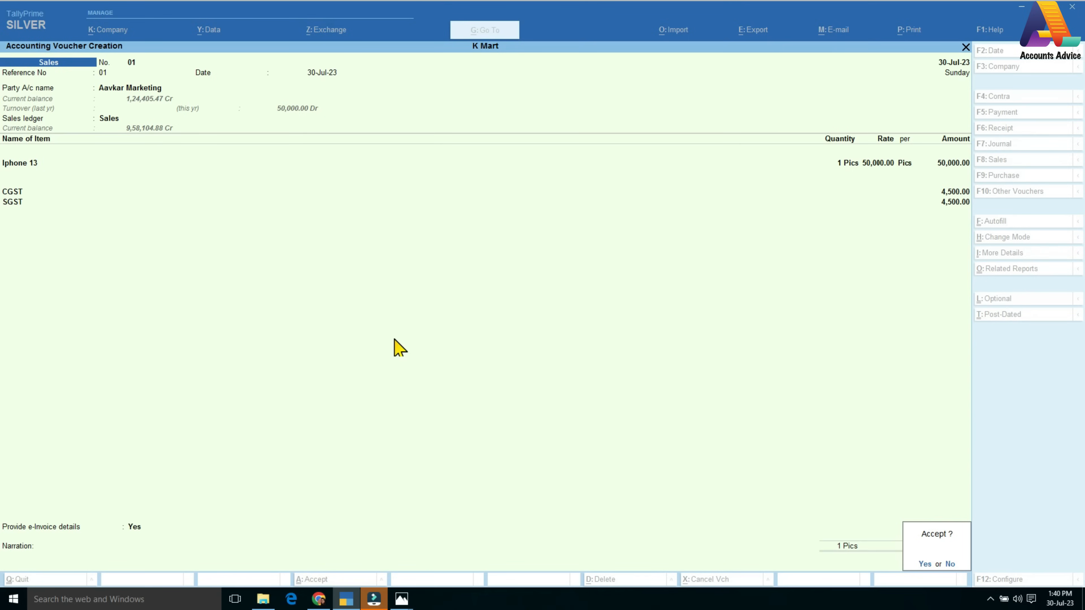
key(Return)
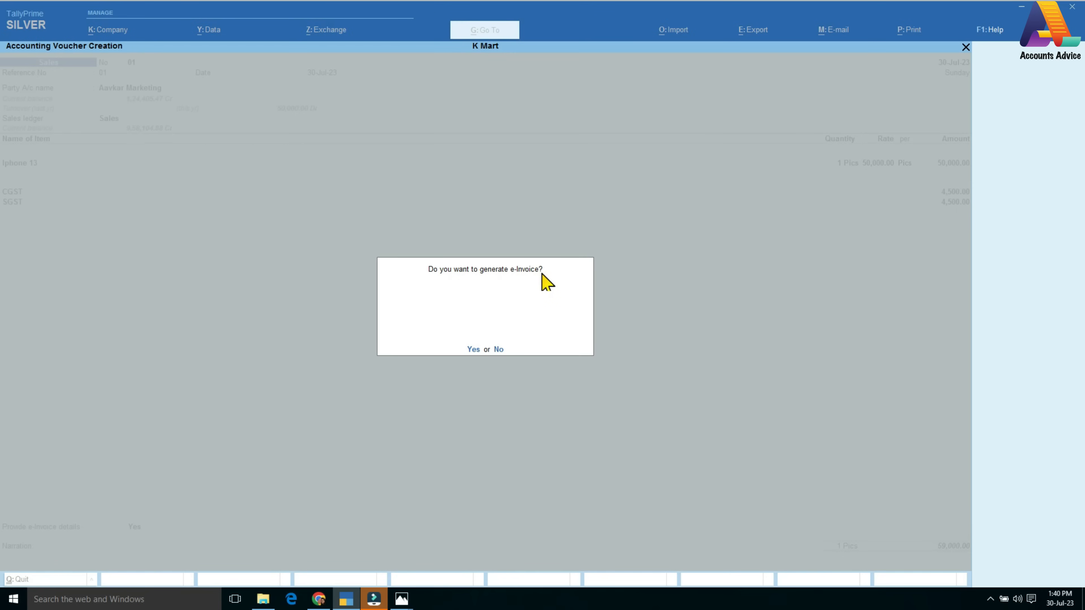
Agree to generate the e-Invoice and submit the e-Invoice login with the GSTIN, username and password
click(466, 350)
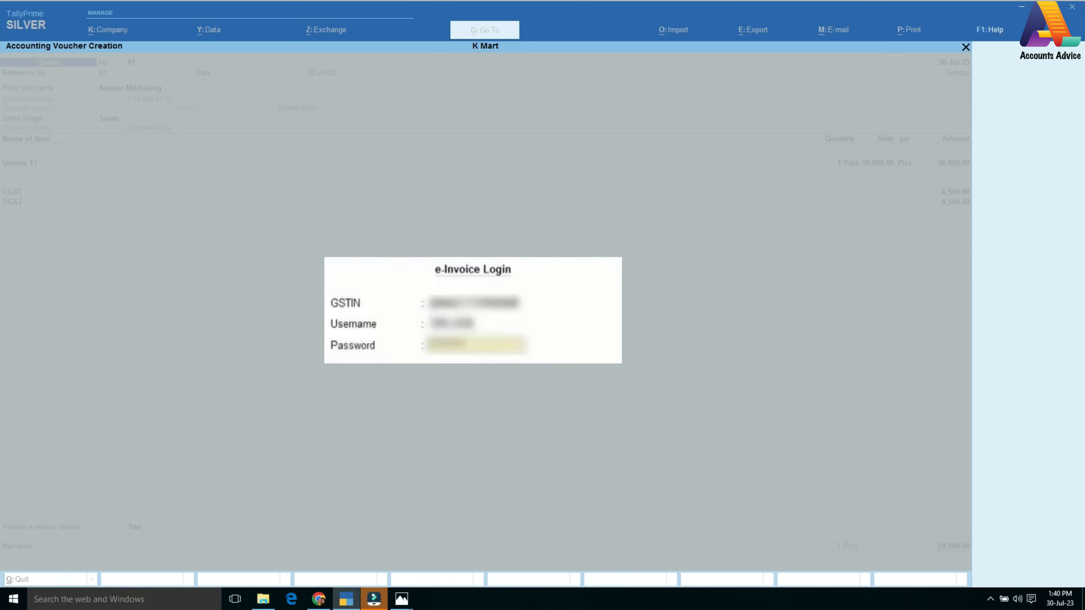
key(Return)
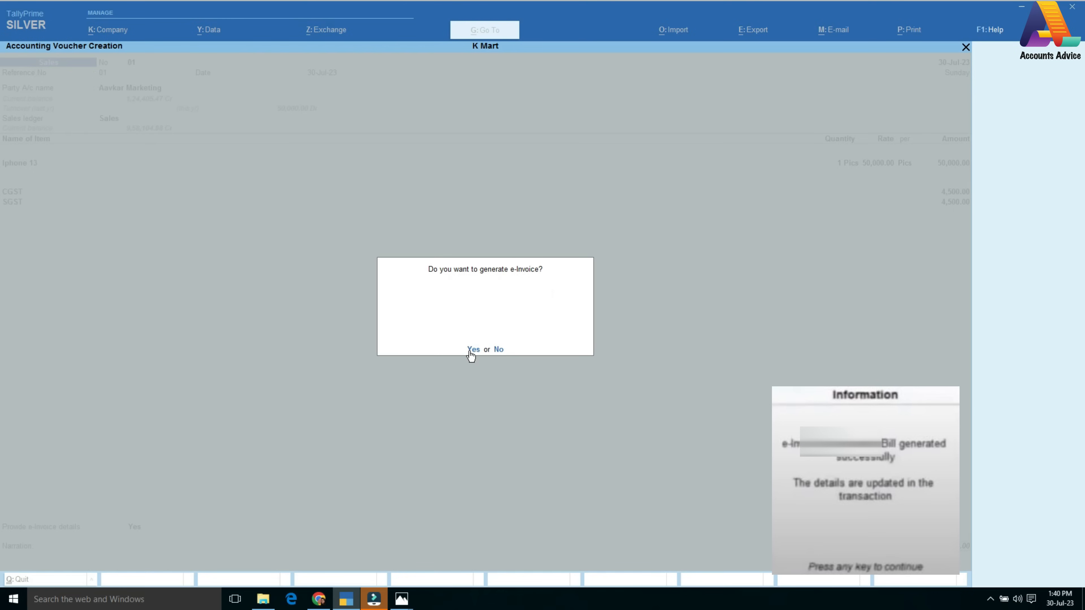
click(469, 350)
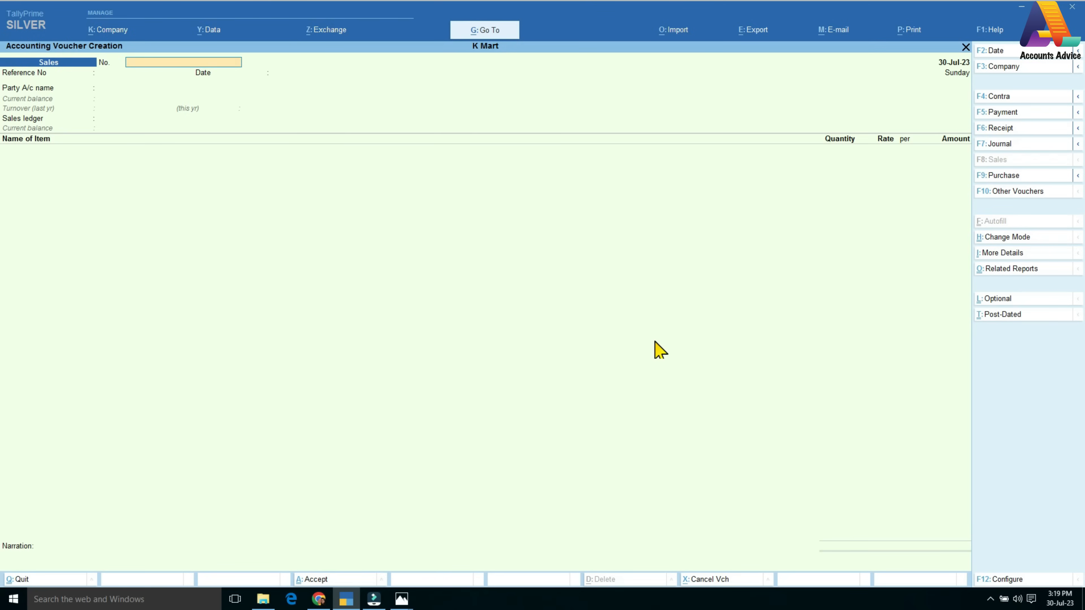
In the voucher configuration, keep sending e-Invoice details after saving a voucher set to Yes
click(987, 580)
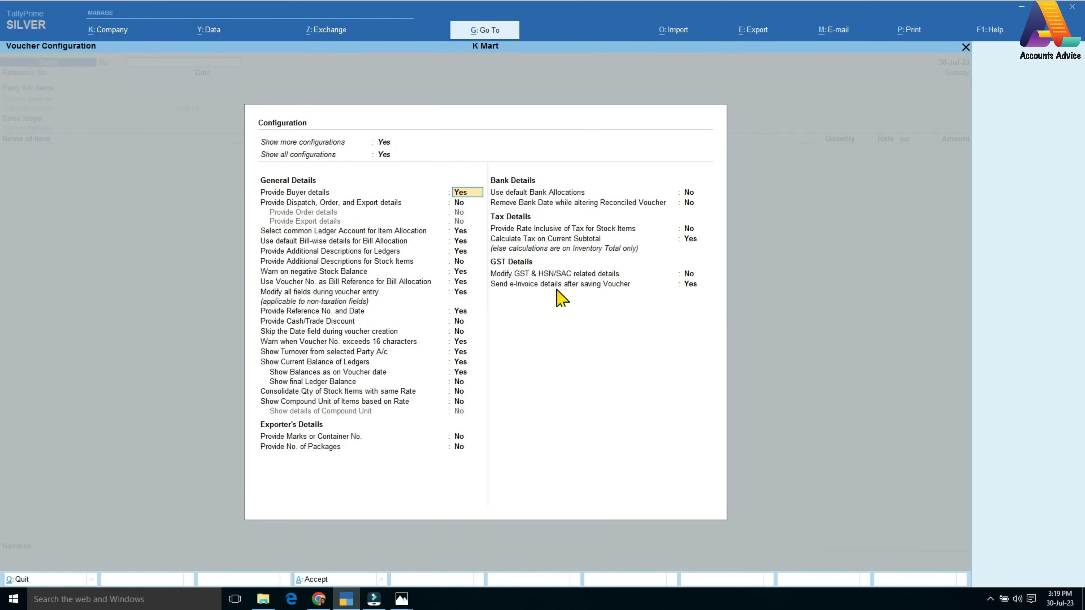
click(690, 284)
key(Return)
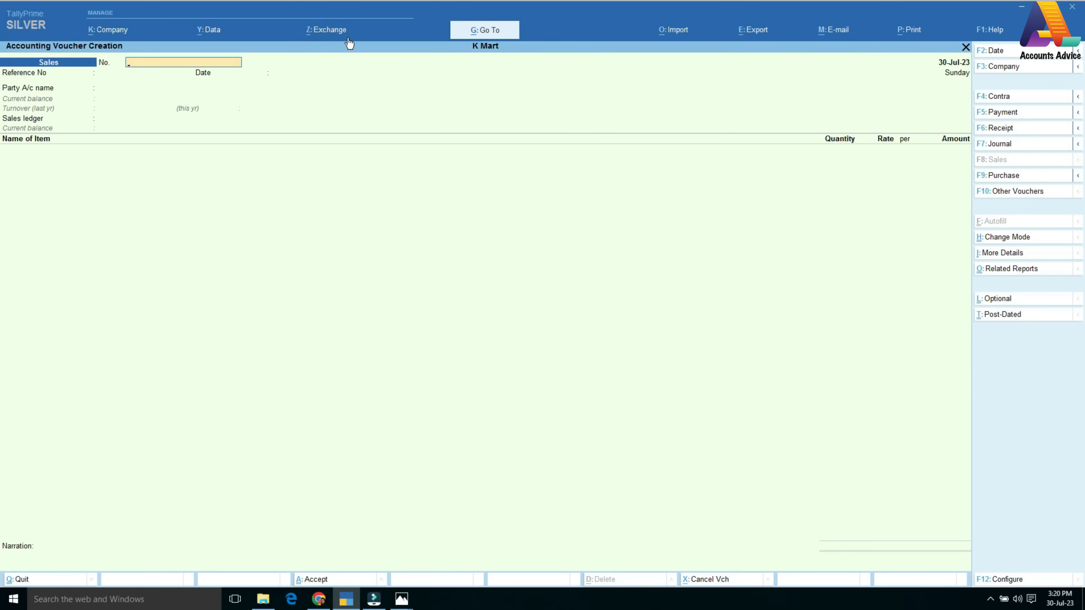
Open the Send for e-Invoicing report of pending vouchers
click(329, 38)
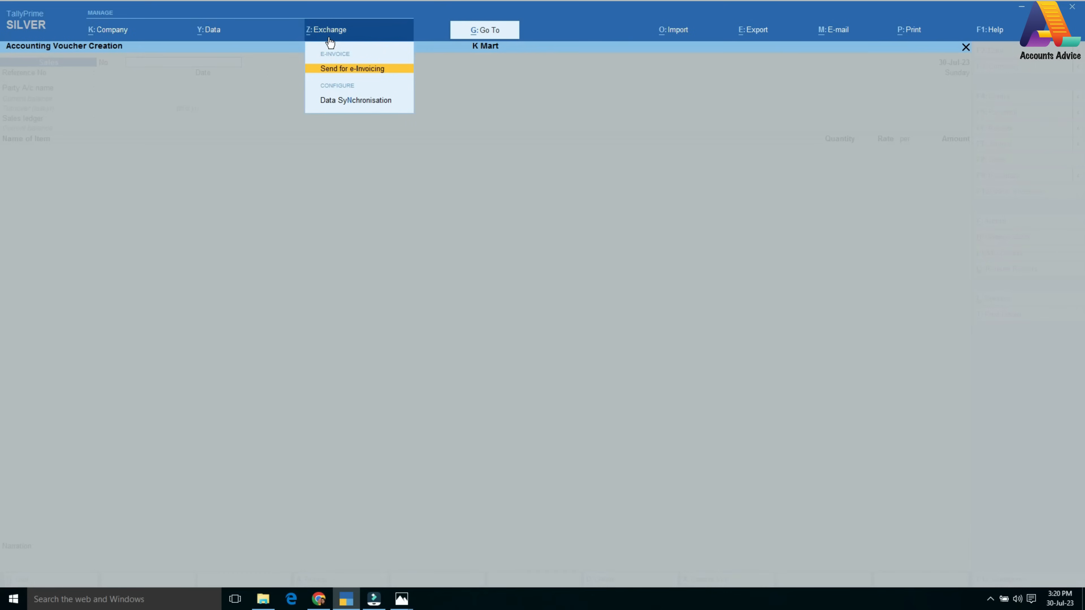
click(345, 72)
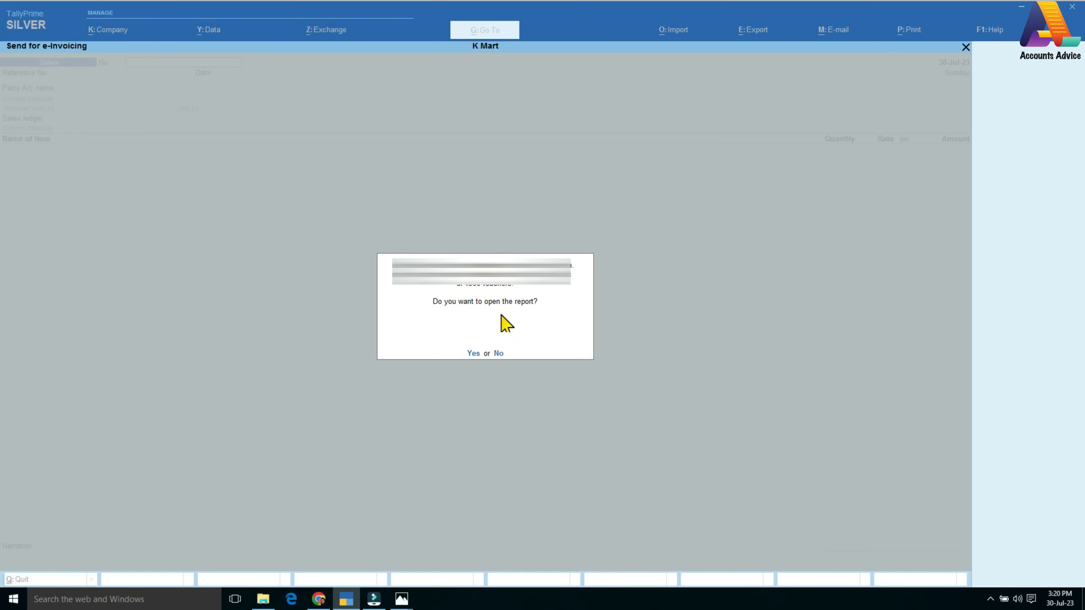
key(y)
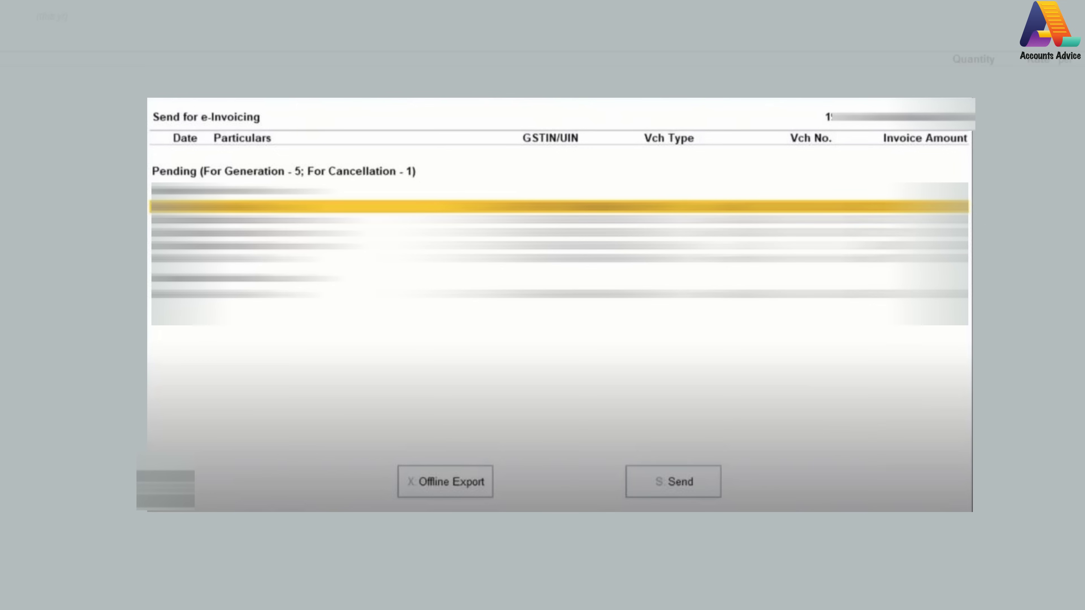